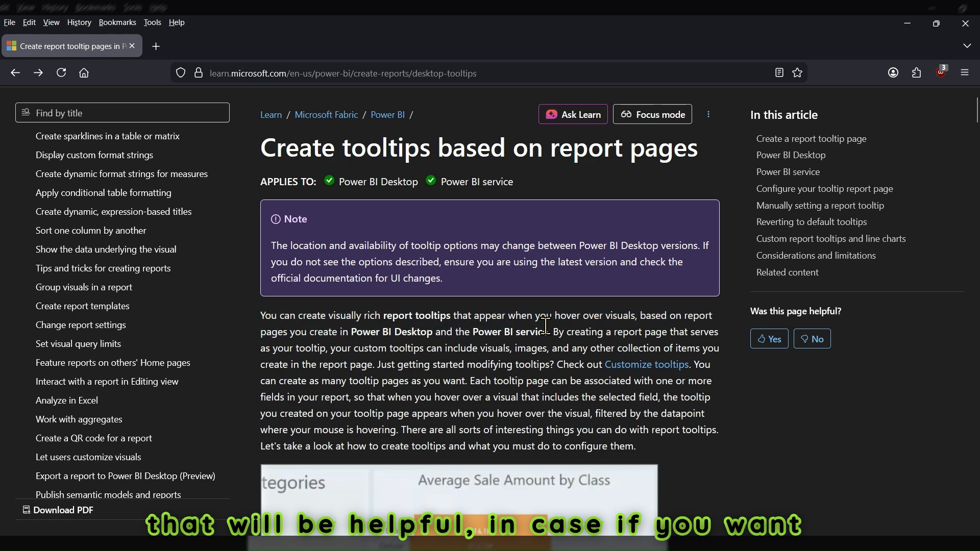
- Read the introduction of the report tooltip article and examine its example image of a tooltip over a chart
{"action": "scroll", "coordinate": [546, 329], "scroll_direction": "down", "scroll_amount": 1}
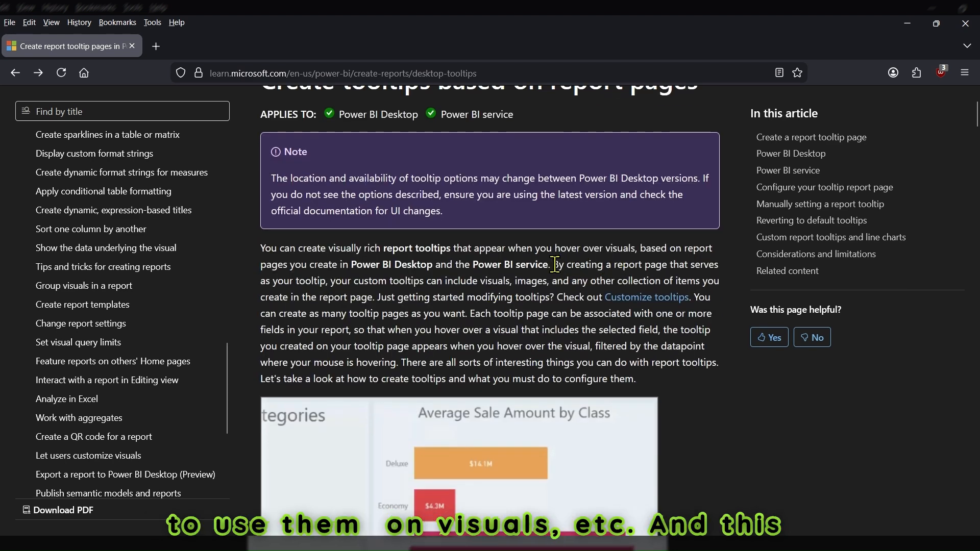
{"action": "left_click_drag", "start_coordinate": [558, 276], "coordinate": [375, 299]}
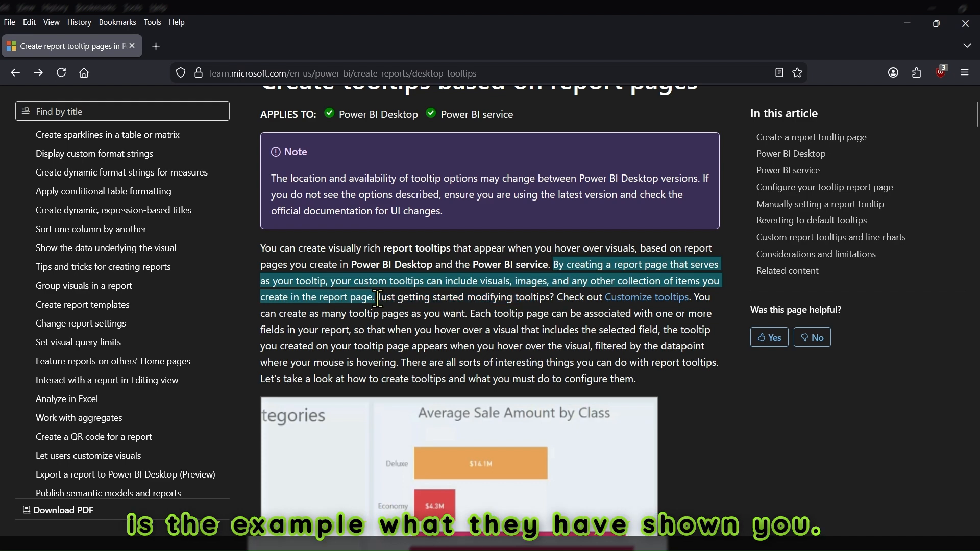
{"action": "scroll", "coordinate": [378, 299], "scroll_direction": "down", "scroll_amount": 3}
{"action": "left_click", "coordinate": [675, 314]}
{"action": "scroll", "coordinate": [675, 315], "scroll_direction": "down", "scroll_amount": 1}
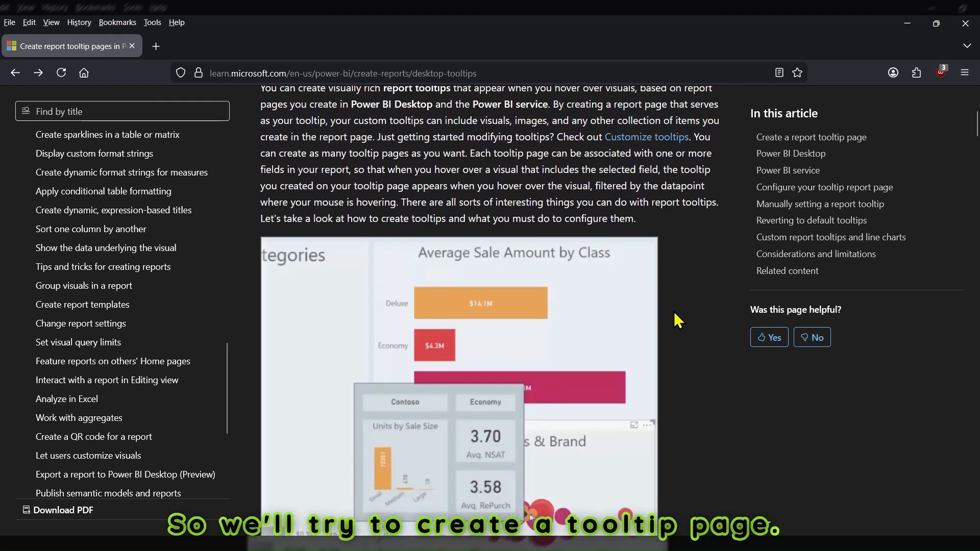
{"action": "scroll", "coordinate": [678, 320], "scroll_direction": "down", "scroll_amount": 2}
{"action": "scroll", "coordinate": [495, 332], "scroll_direction": "down", "scroll_amount": 2}
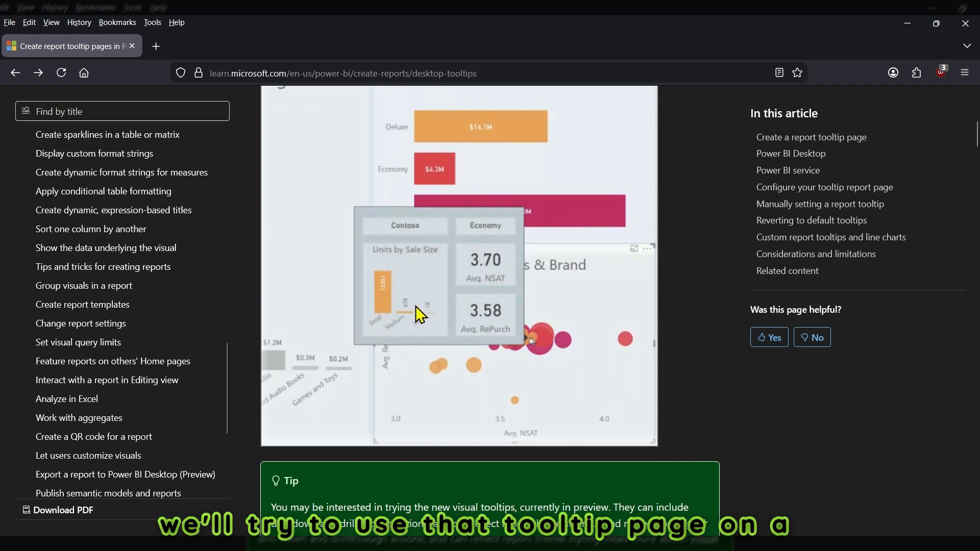
- Read the article's tip about visual tooltips and find the section on creating a report tooltip page
{"action": "scroll", "coordinate": [415, 305], "scroll_direction": "down", "scroll_amount": 3}
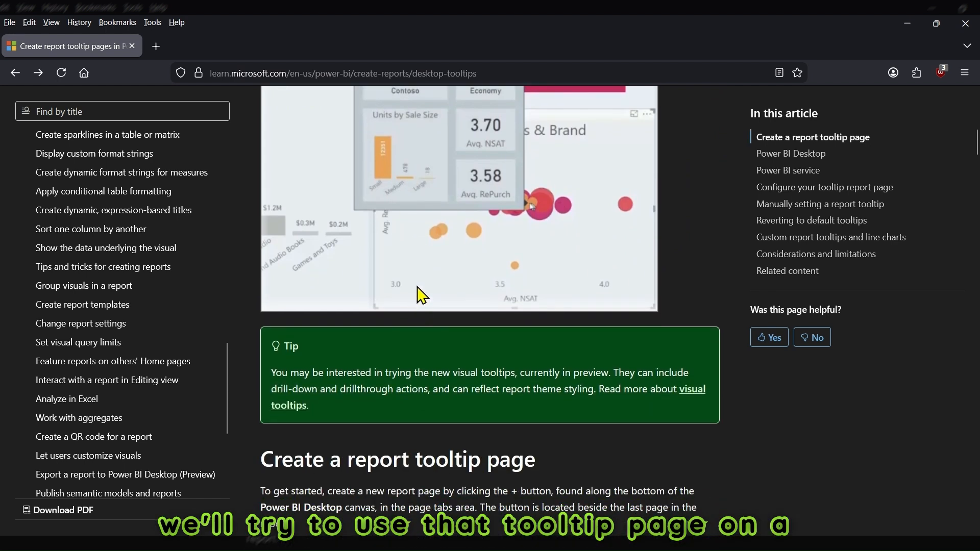
{"action": "scroll", "coordinate": [418, 286], "scroll_direction": "down", "scroll_amount": 2}
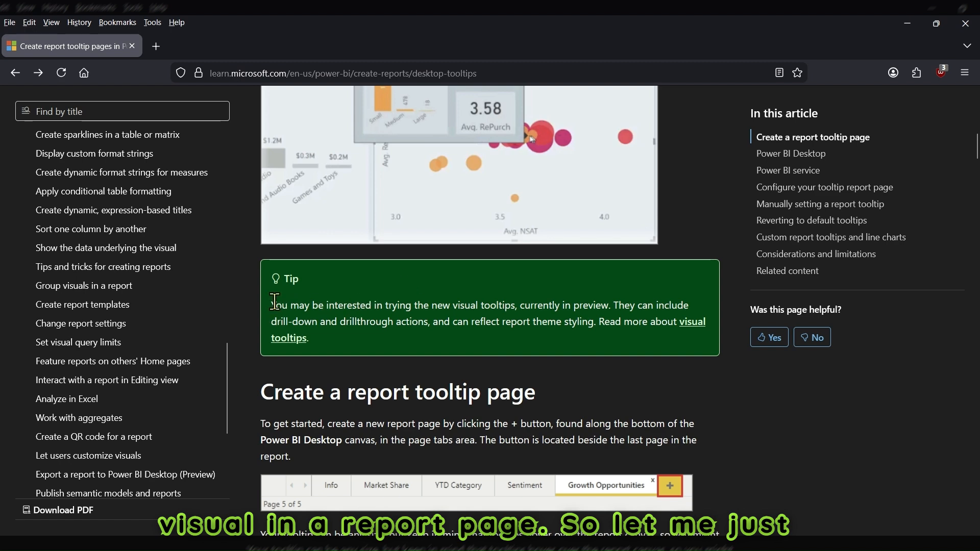
{"action": "left_click_drag", "start_coordinate": [274, 305], "coordinate": [337, 347]}
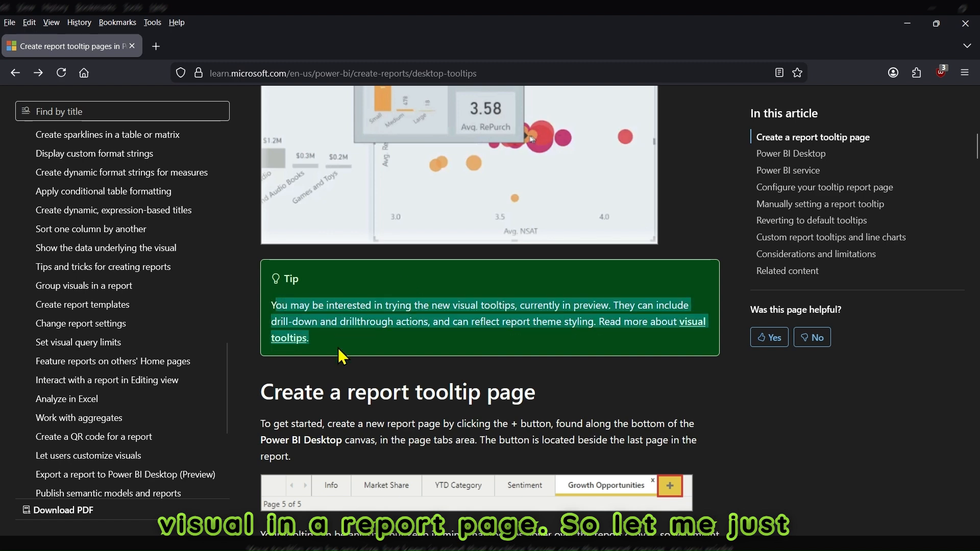
{"action": "left_click", "coordinate": [393, 374]}
{"action": "scroll", "coordinate": [440, 347], "scroll_direction": "down", "scroll_amount": 2}
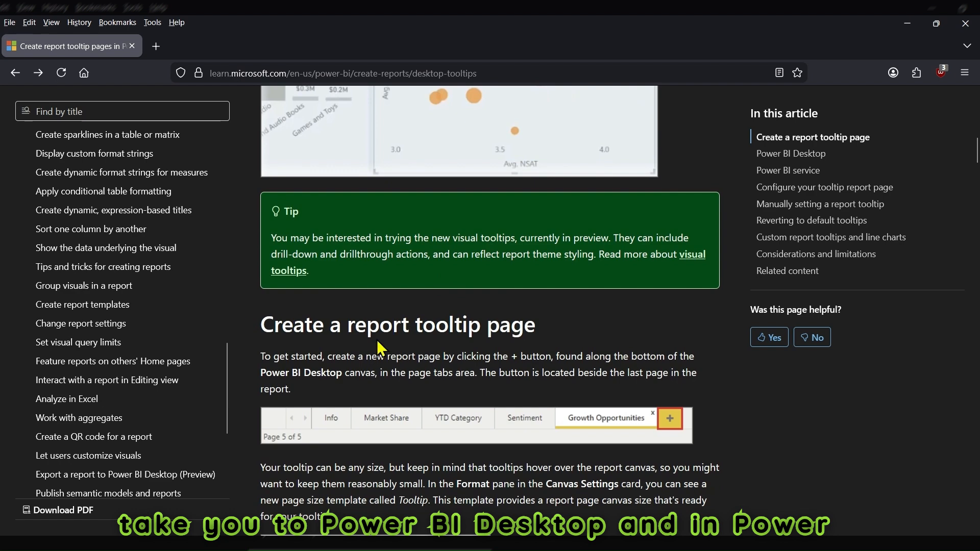
{"action": "left_click_drag", "start_coordinate": [275, 327], "coordinate": [543, 341]}
{"action": "left_click", "coordinate": [558, 338]}
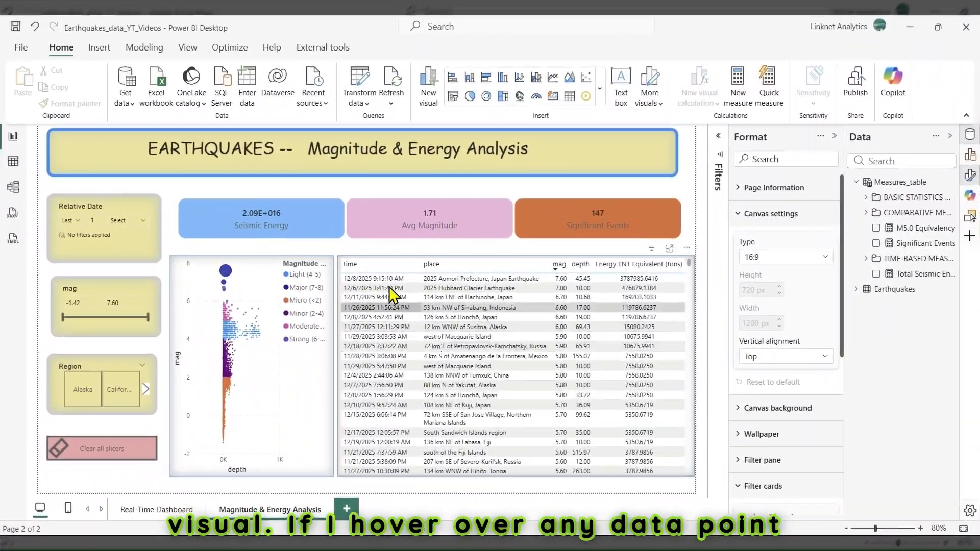
- Switch to Power BI Desktop and examine the Earthquakes data columns, including magType and depth, in the table view
{"action": "mouse_move", "coordinate": [391, 294]}
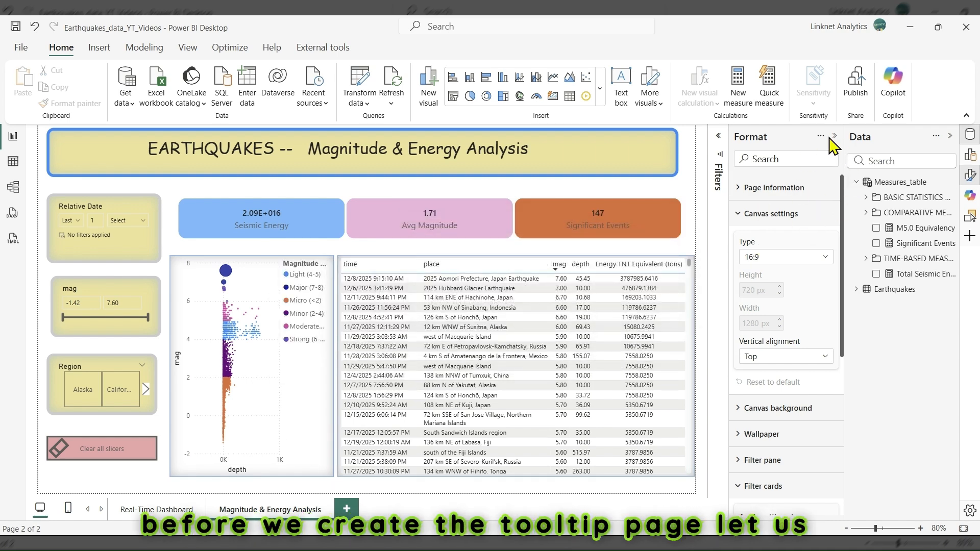
{"action": "left_click", "coordinate": [14, 166]}
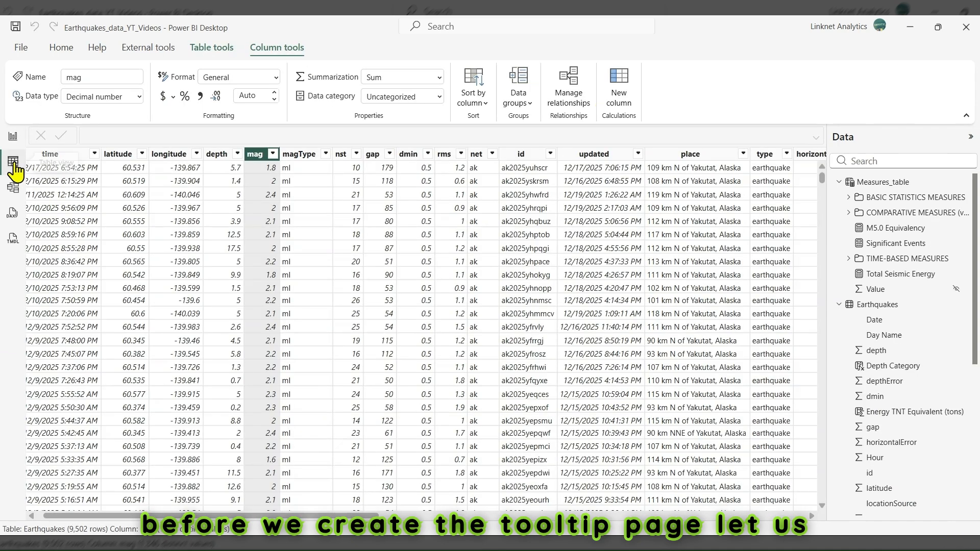
{"action": "left_click_drag", "start_coordinate": [156, 517], "coordinate": [118, 514]}
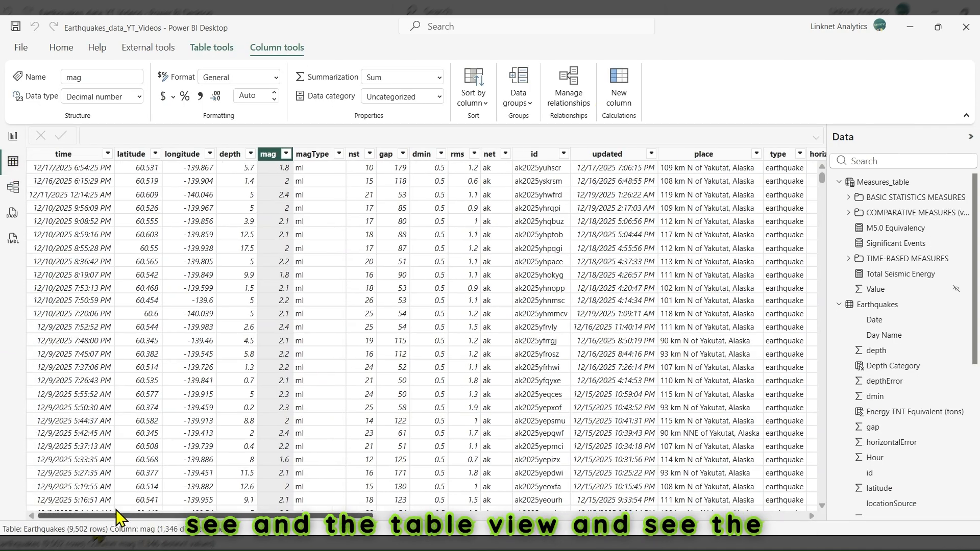
{"action": "left_click", "coordinate": [318, 156]}
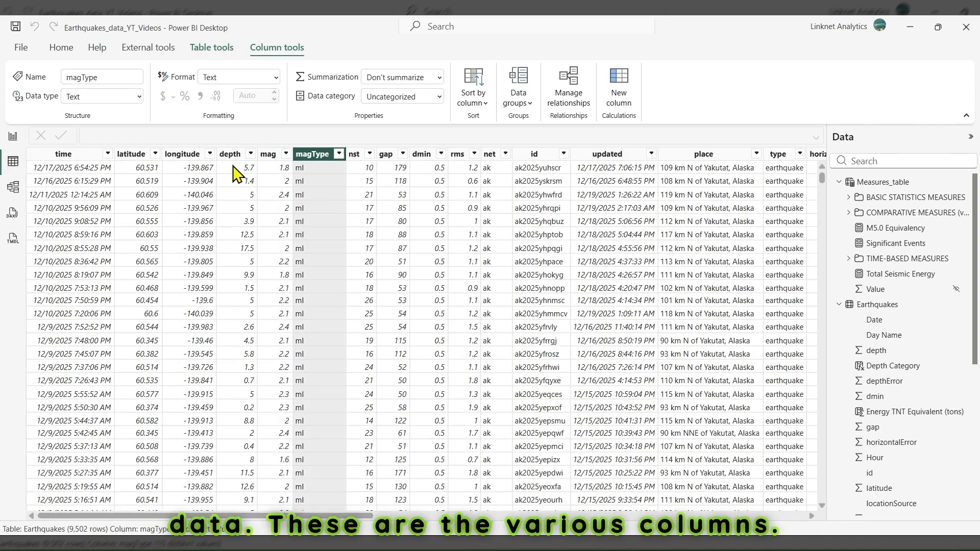
{"action": "left_click", "coordinate": [234, 173]}
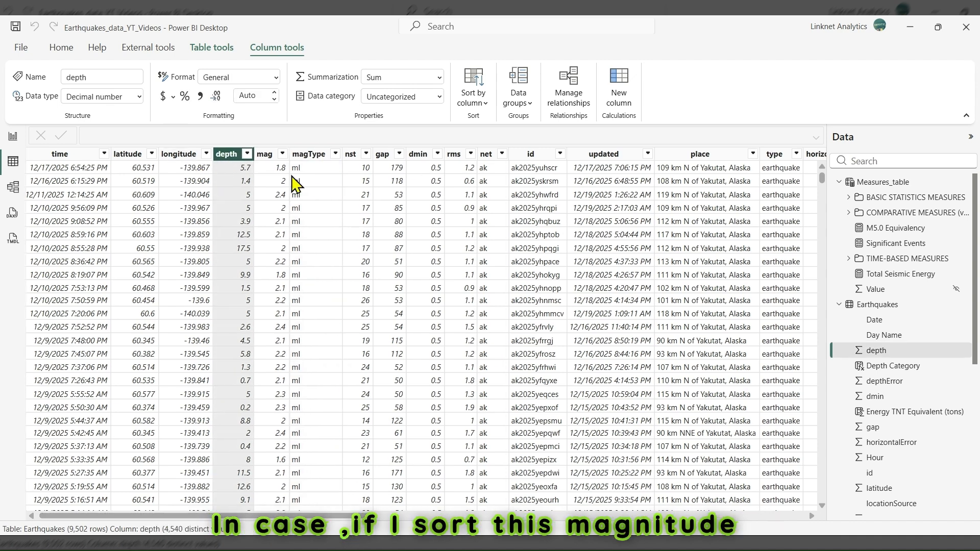
- Sort the Earthquakes table by the mag column in descending order and look through the sorted magnitudes
{"action": "left_click", "coordinate": [263, 159]}
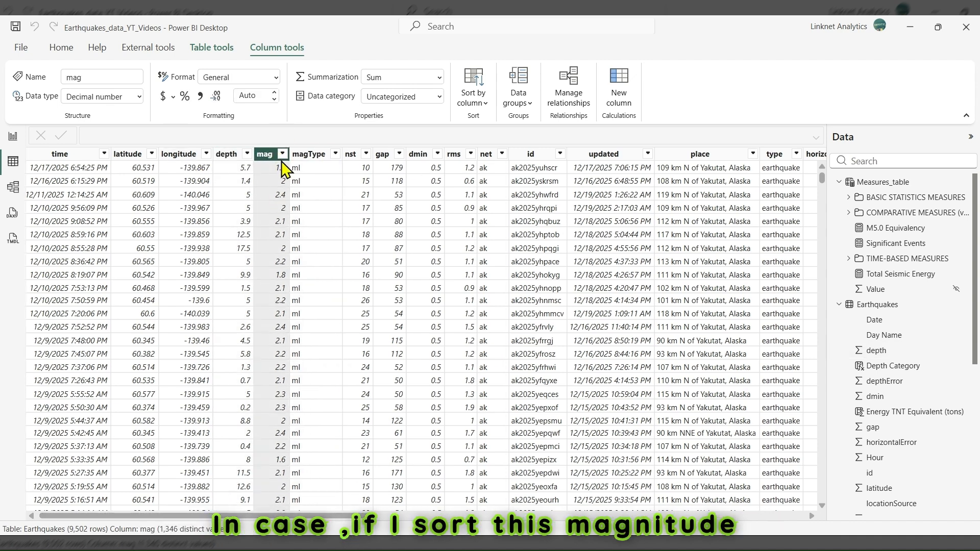
{"action": "left_click", "coordinate": [282, 154]}
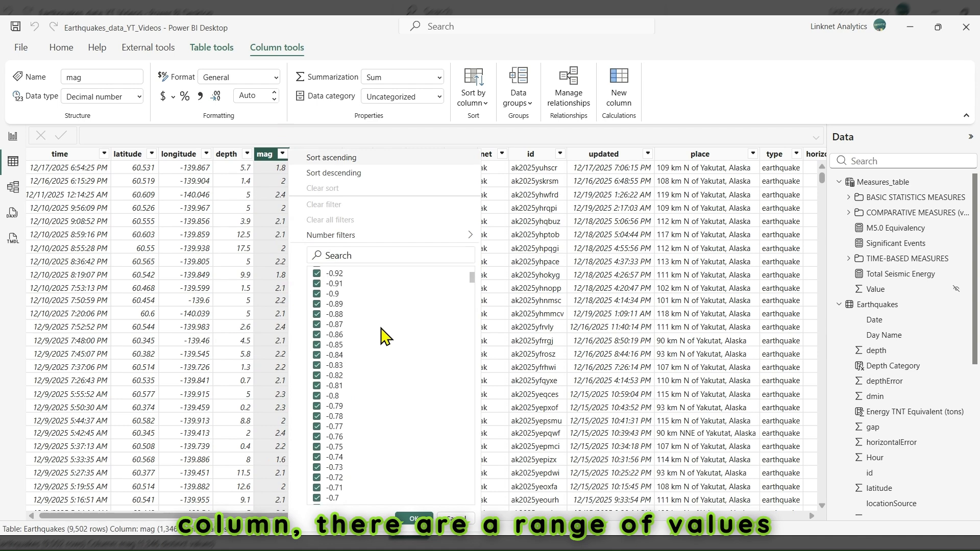
{"action": "left_click_drag", "start_coordinate": [471, 278], "coordinate": [481, 412]}
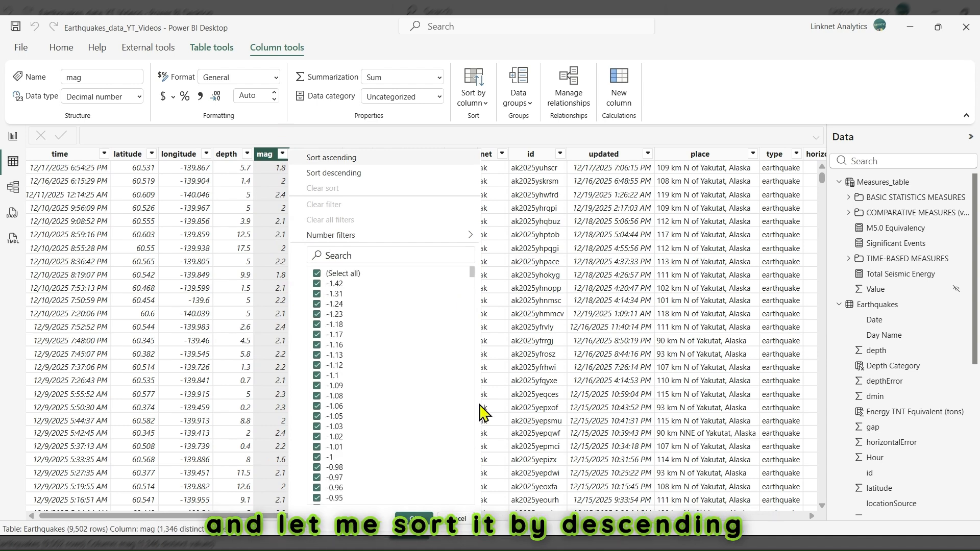
{"action": "left_click", "coordinate": [363, 176]}
{"action": "scroll", "coordinate": [286, 311], "scroll_direction": "down", "scroll_amount": 7}
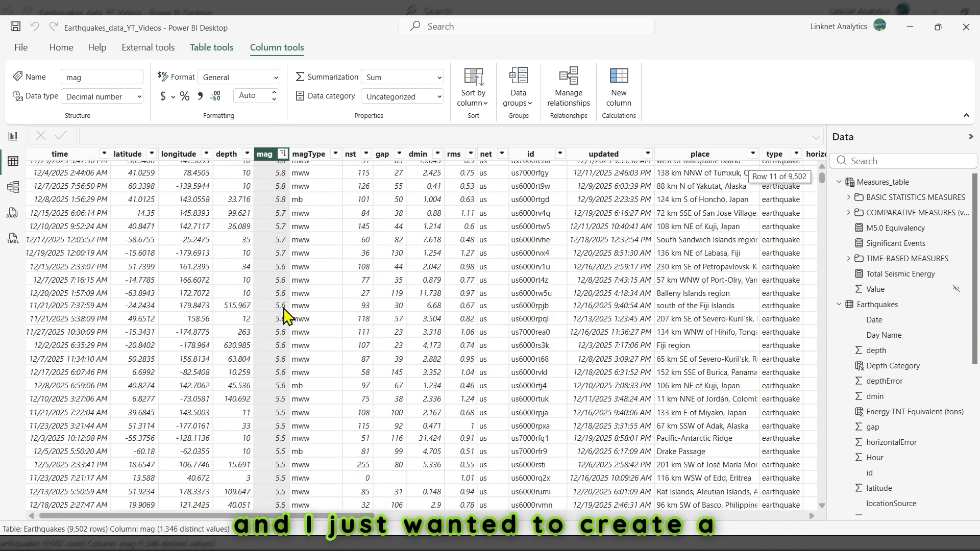
{"action": "scroll", "coordinate": [283, 320], "scroll_direction": "down", "scroll_amount": 20}
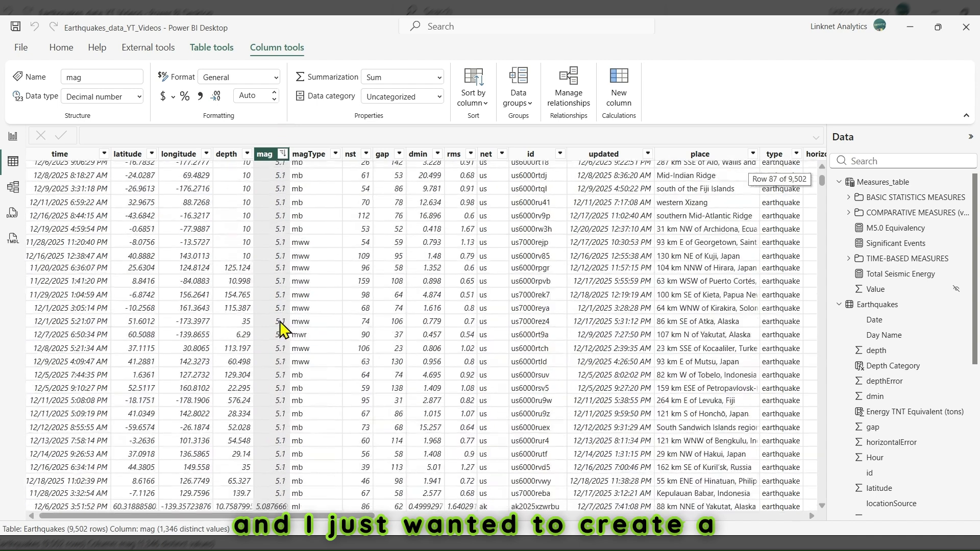
{"action": "scroll", "coordinate": [280, 364], "scroll_direction": "down", "scroll_amount": 2}
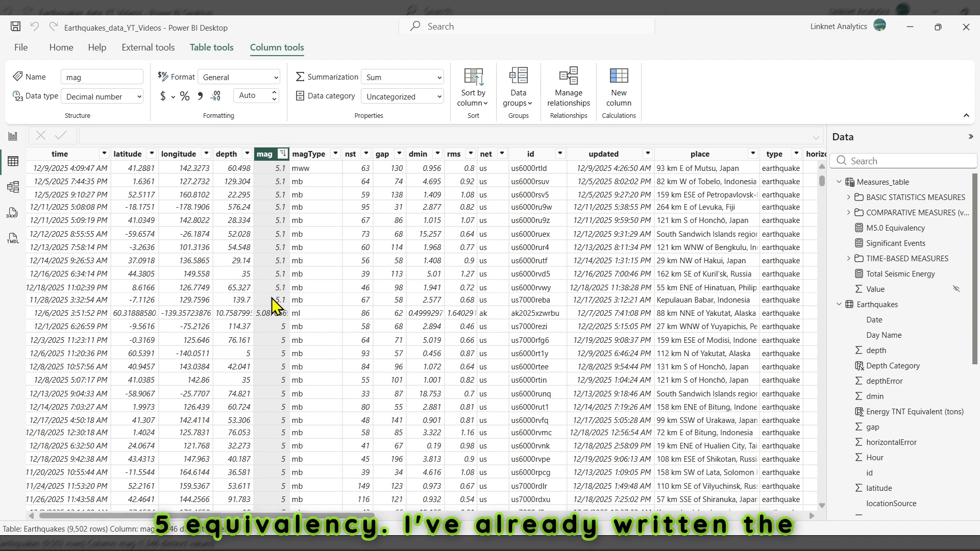
- Return to the report view and review the M5.0 Equivalency measure's formula, from its energy variable to the DIVIDE expression
{"action": "left_click", "coordinate": [13, 137]}
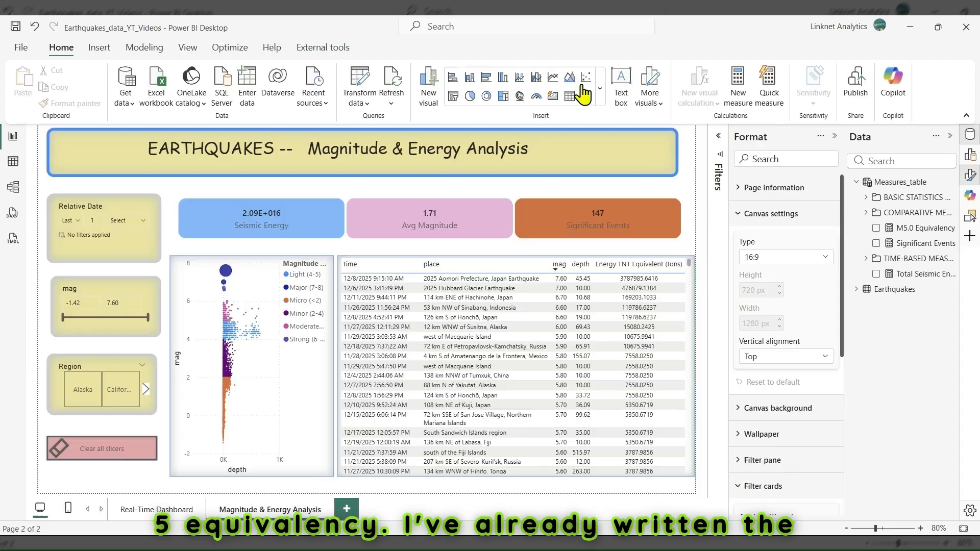
{"action": "left_click", "coordinate": [915, 237]}
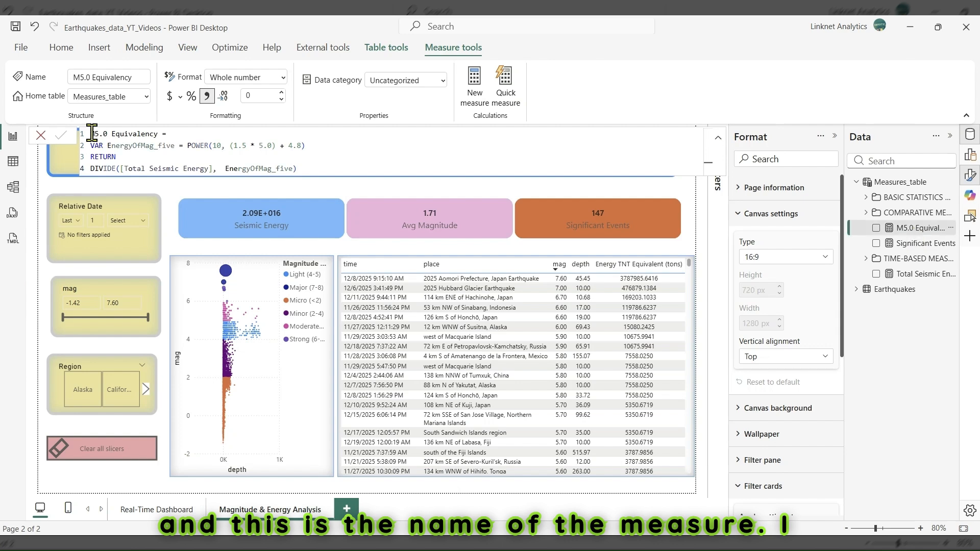
{"action": "left_click_drag", "start_coordinate": [91, 134], "coordinate": [158, 134]}
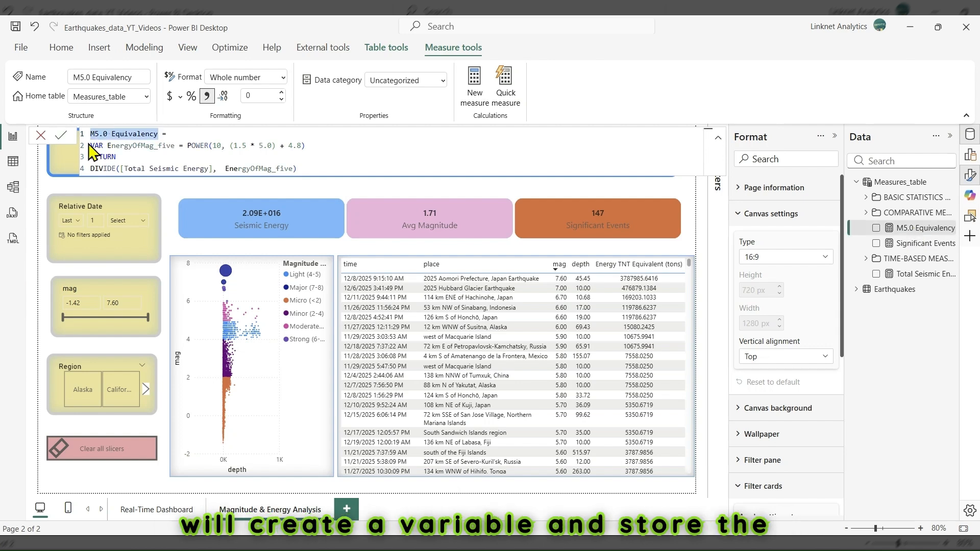
{"action": "left_click_drag", "start_coordinate": [91, 145], "coordinate": [313, 145]}
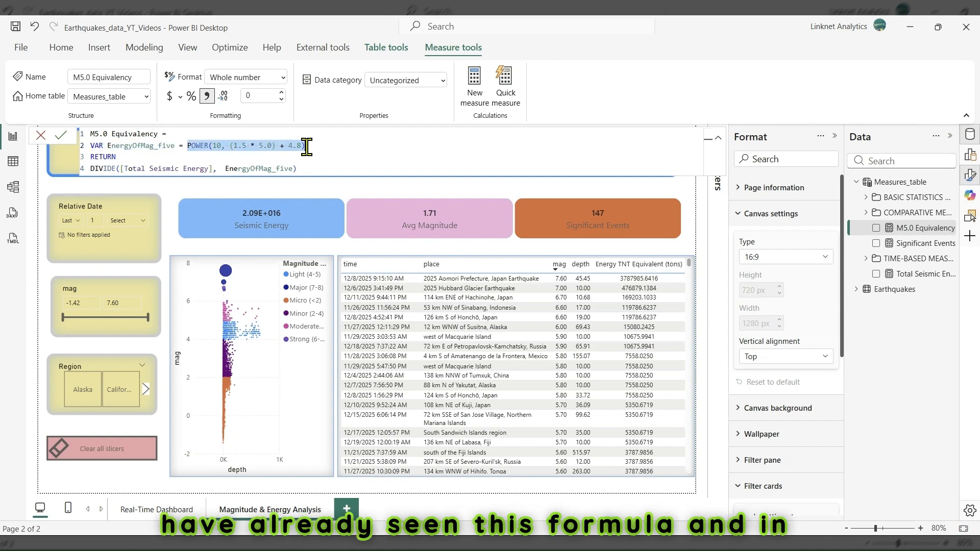
{"action": "left_click", "coordinate": [92, 156]}
{"action": "double_click", "coordinate": [92, 157]}
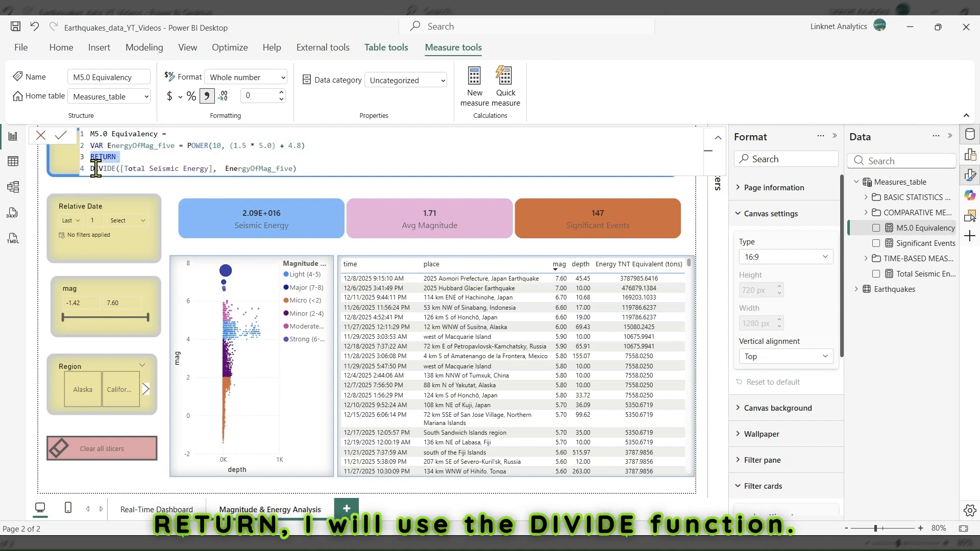
{"action": "left_click", "coordinate": [92, 168]}
{"action": "left_click_drag", "start_coordinate": [92, 168], "coordinate": [297, 168]}
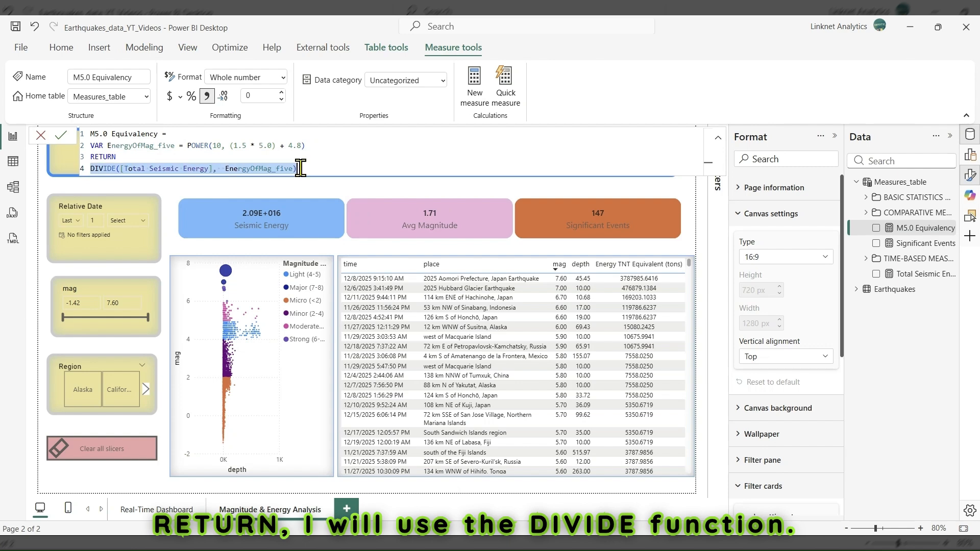
- Examine the formula of the Total Seismic Energy measure that serves as the numerator in the DIVIDE expression
{"action": "left_click", "coordinate": [176, 168]}
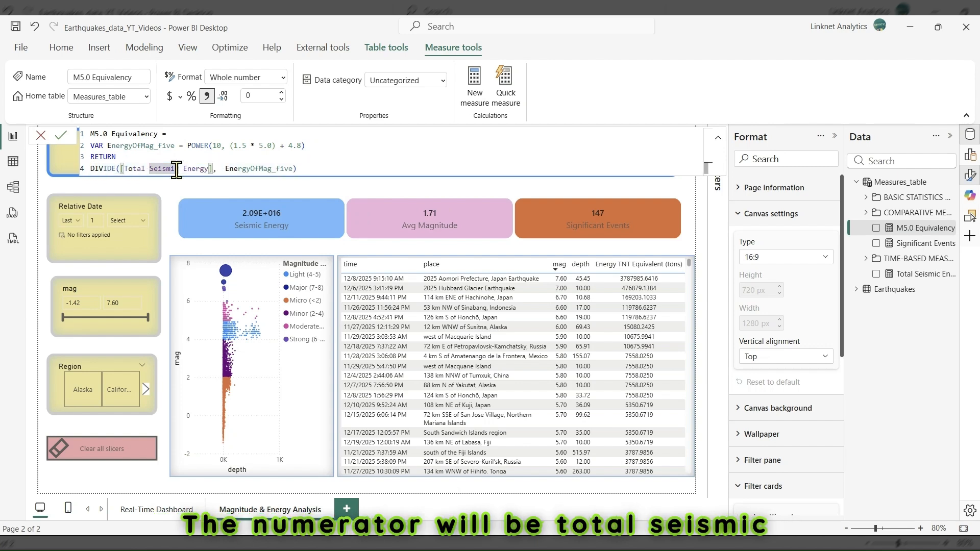
{"action": "left_click", "coordinate": [929, 276]}
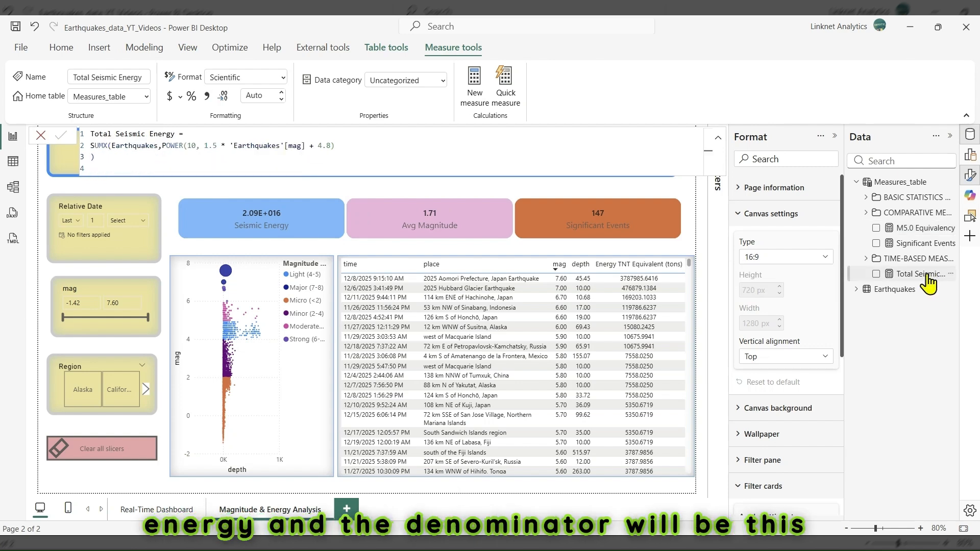
{"action": "left_click_drag", "start_coordinate": [108, 158], "coordinate": [87, 133]}
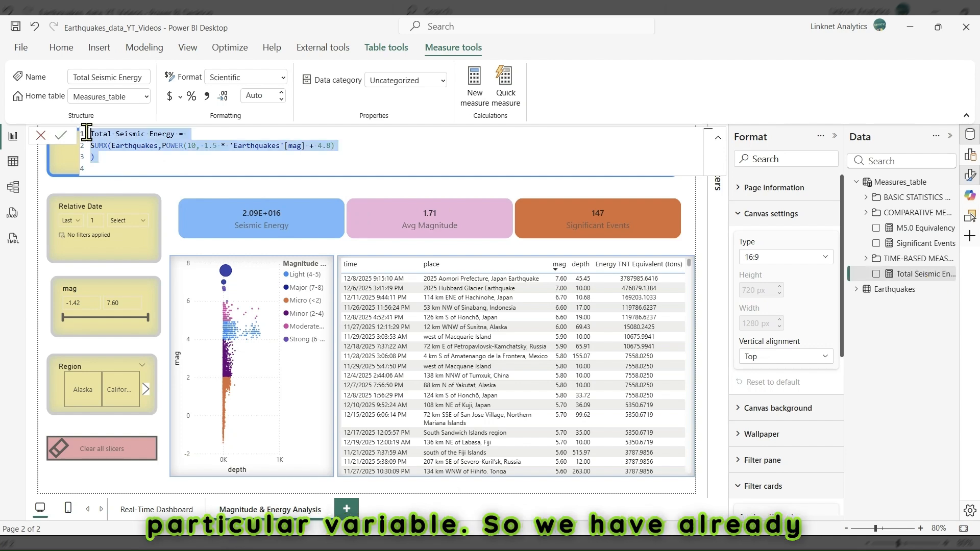
- Go back to the M5.0 Equivalency measure to review its full formula, and collapse the formula editor
{"action": "left_click", "coordinate": [926, 229]}
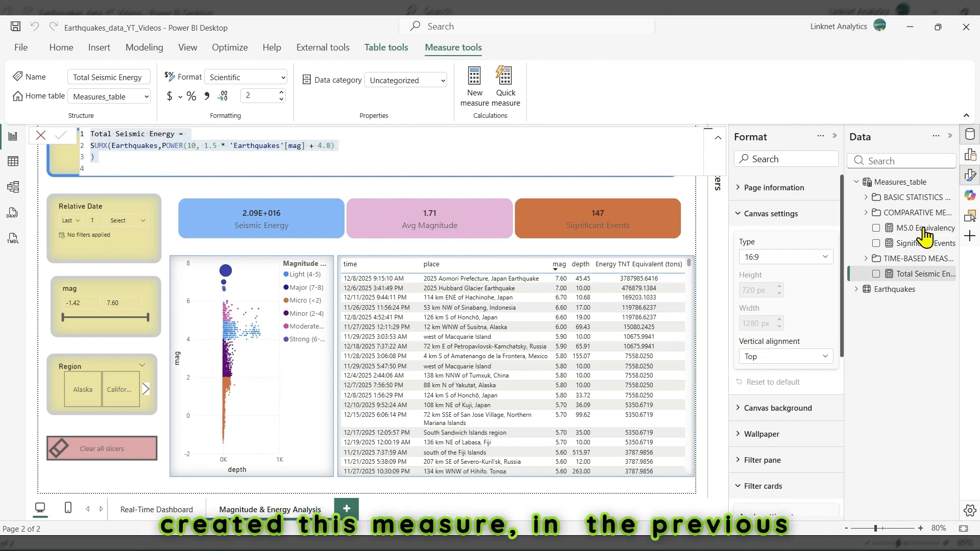
{"action": "left_click", "coordinate": [925, 232]}
{"action": "left_click_drag", "start_coordinate": [299, 169], "coordinate": [88, 134]}
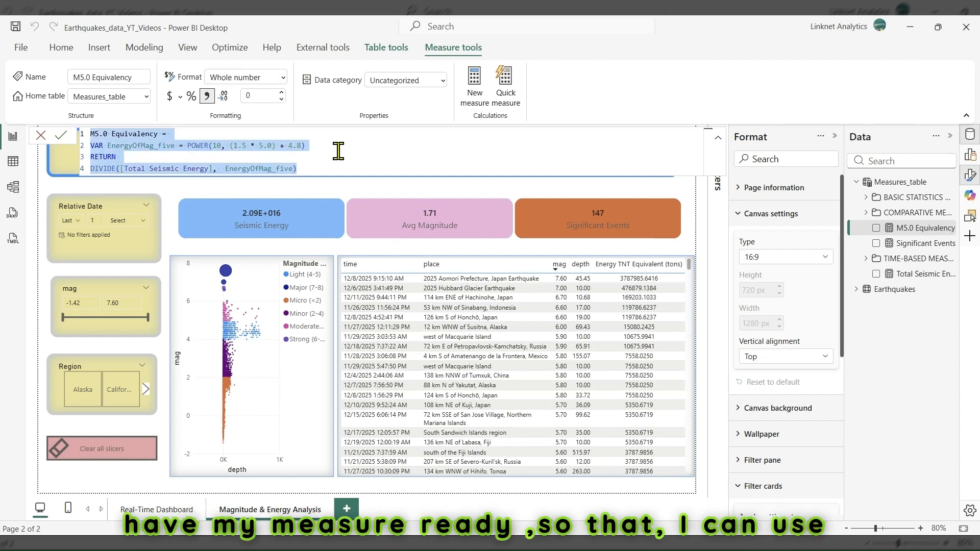
{"action": "left_click", "coordinate": [306, 136]}
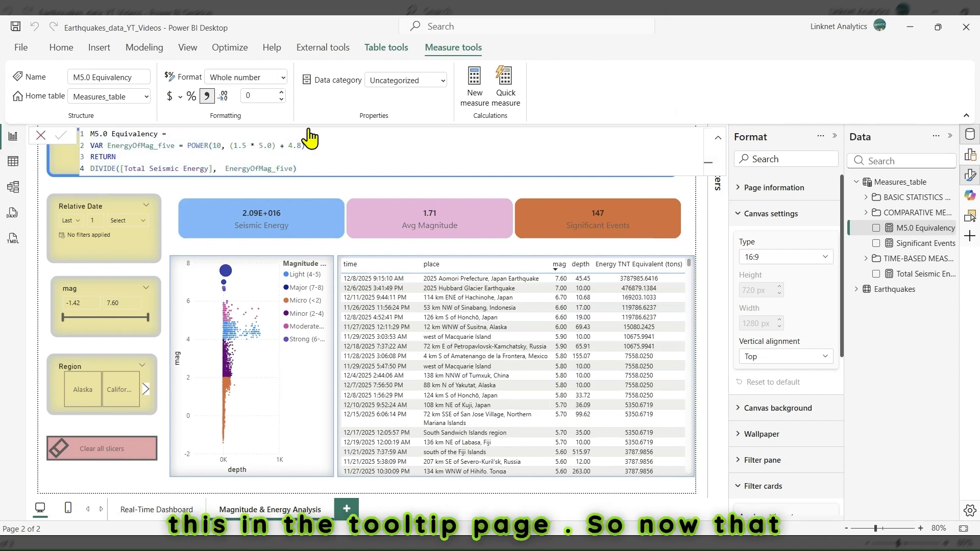
{"action": "left_click", "coordinate": [717, 143]}
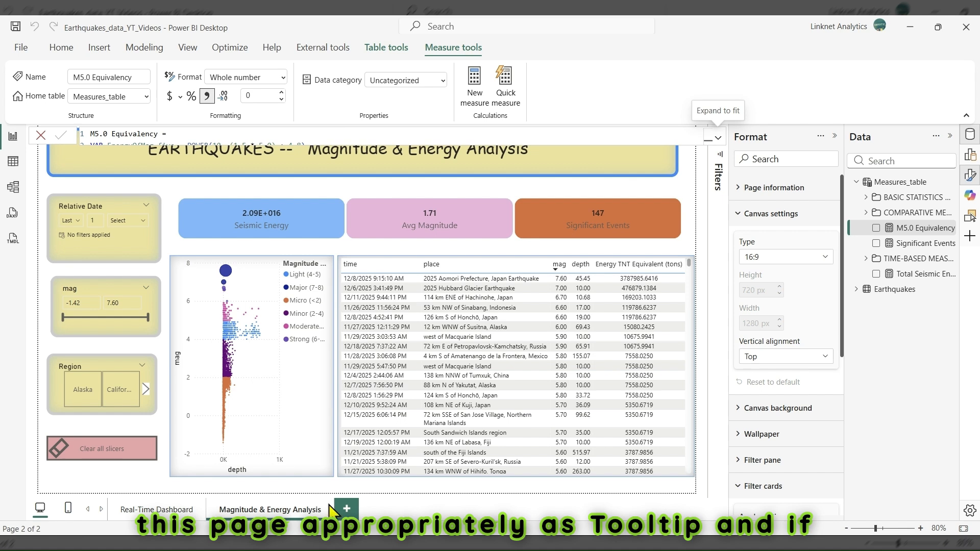
- Add a new report page after Magnitude & Energy Analysis and name it Tooltip
{"action": "left_click", "coordinate": [347, 508]}
{"action": "right_click", "coordinate": [352, 510]}
{"action": "left_click", "coordinate": [405, 438]}
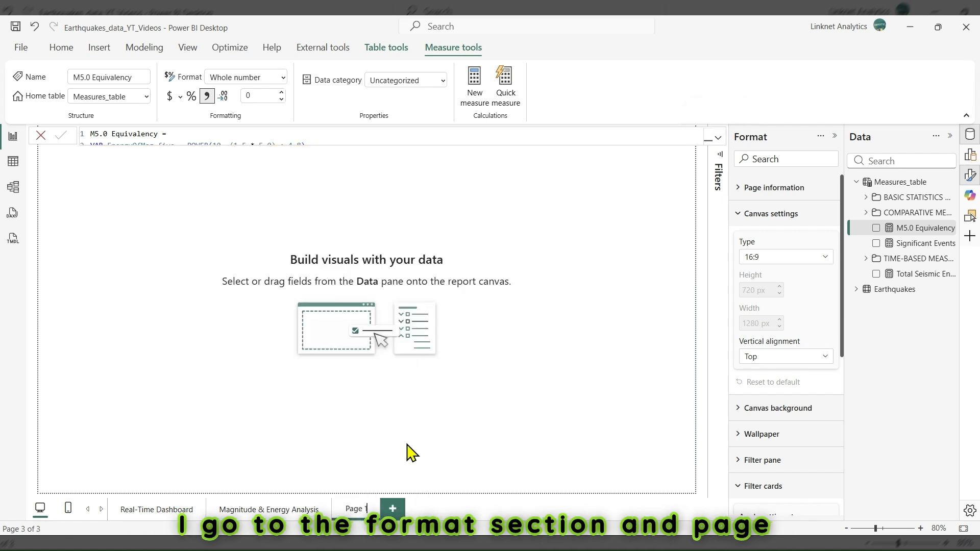
{"action": "key", "text": "BackSpace"}
{"action": "key", "text": "BackSpace"}
{"action": "type", "text": "Tooltip"}
{"action": "key", "text": "Return"}
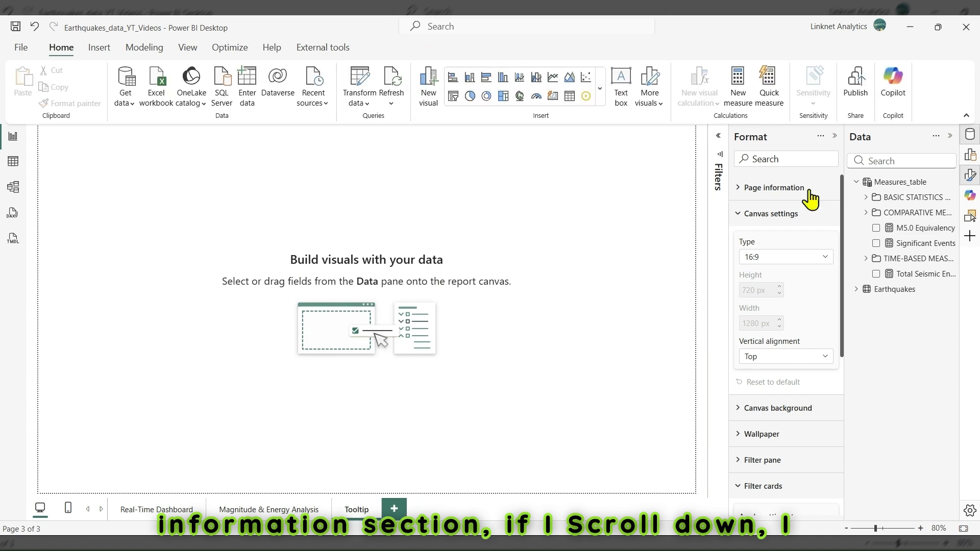
- Change the Tooltip page's page type from Standard to Tooltip in its page information
{"action": "left_click", "coordinate": [764, 211]}
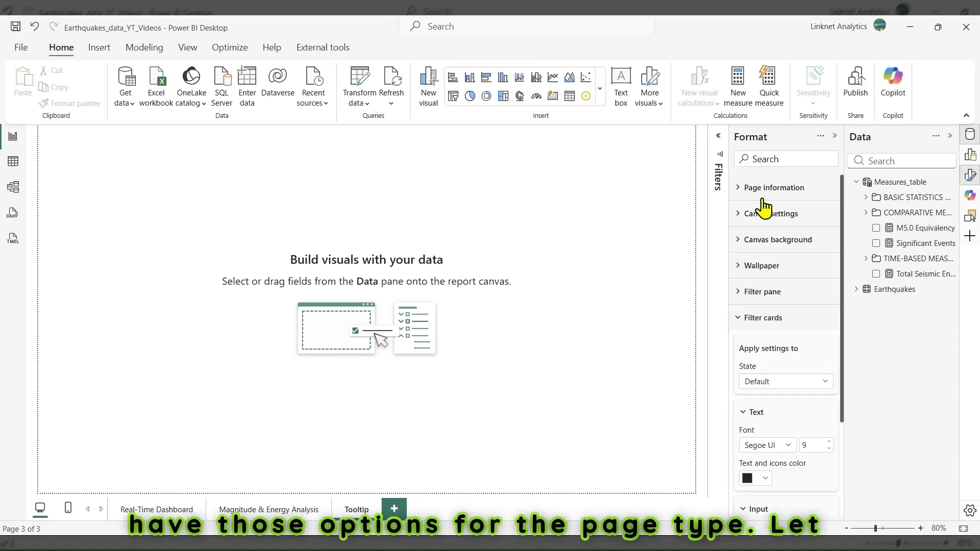
{"action": "left_click", "coordinate": [743, 188]}
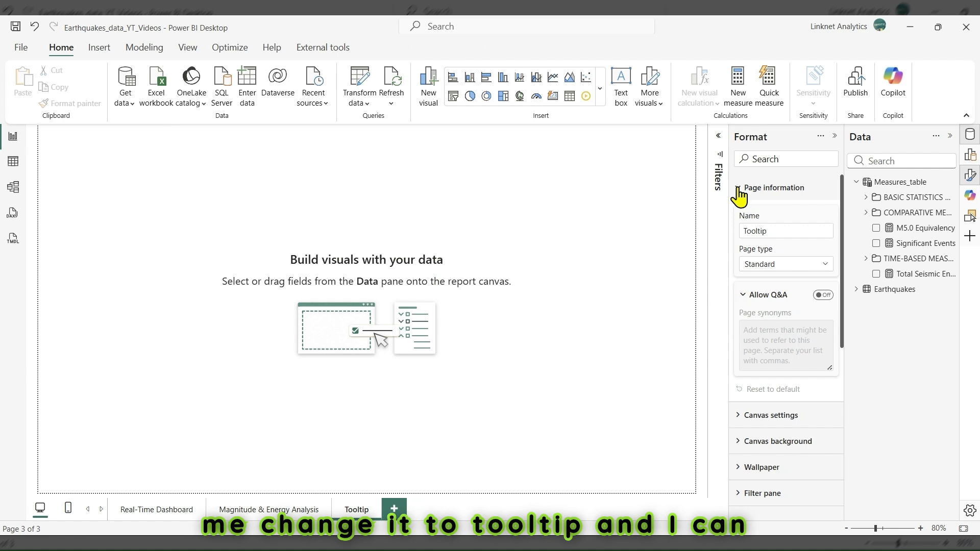
{"action": "left_click", "coordinate": [789, 265]}
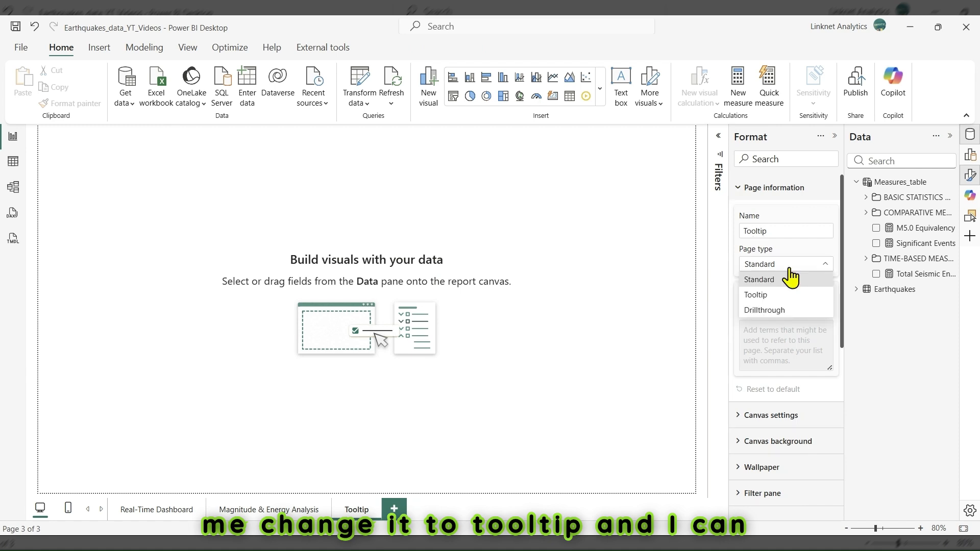
{"action": "left_click", "coordinate": [769, 294]}
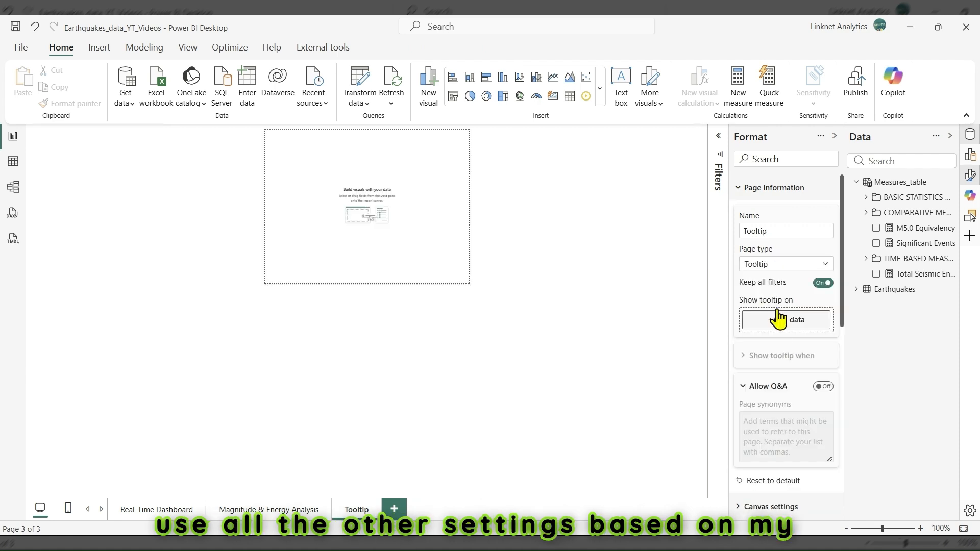
- Try Middle vertical alignment for the tooltip page canvas, and return it to Top
{"action": "scroll", "coordinate": [801, 372], "scroll_direction": "down", "scroll_amount": 4}
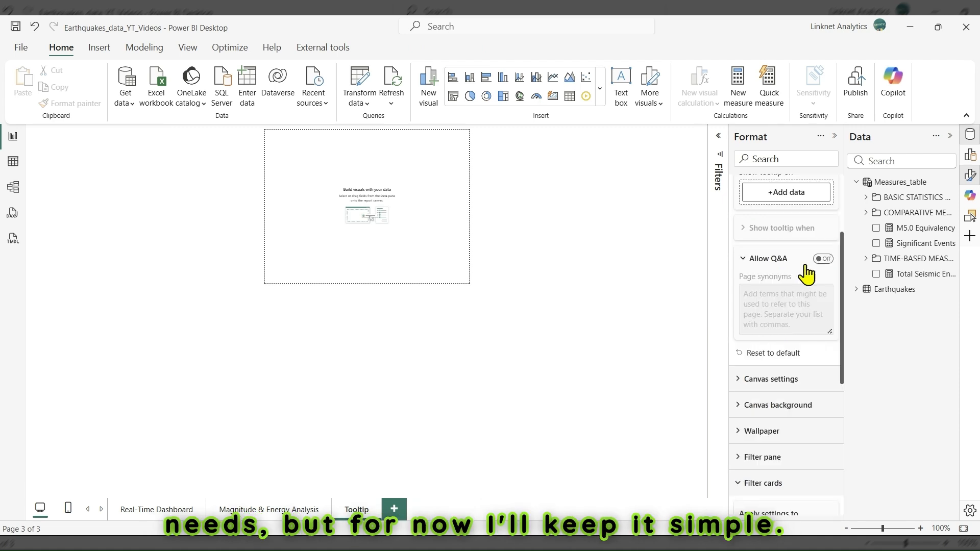
{"action": "scroll", "coordinate": [738, 322], "scroll_direction": "down", "scroll_amount": 1}
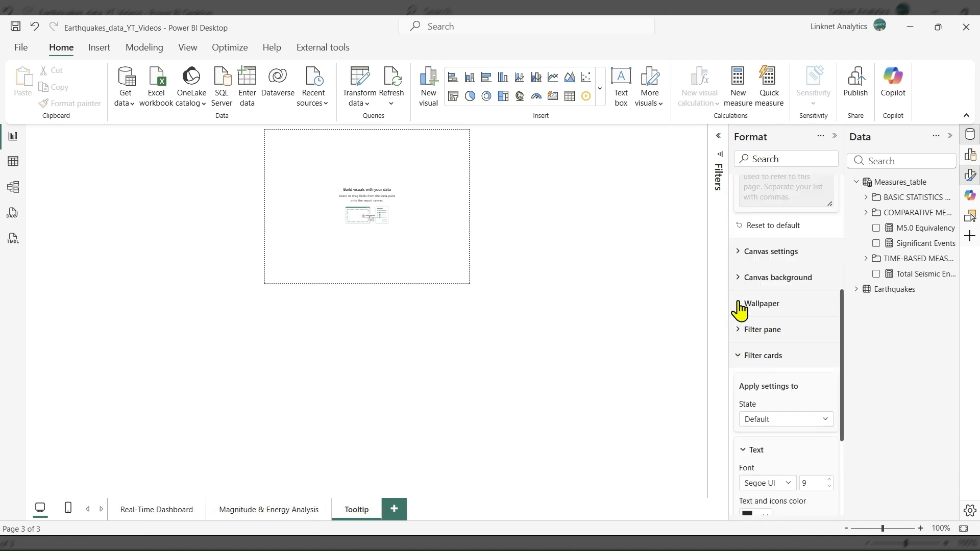
{"action": "scroll", "coordinate": [805, 393], "scroll_direction": "down", "scroll_amount": 3}
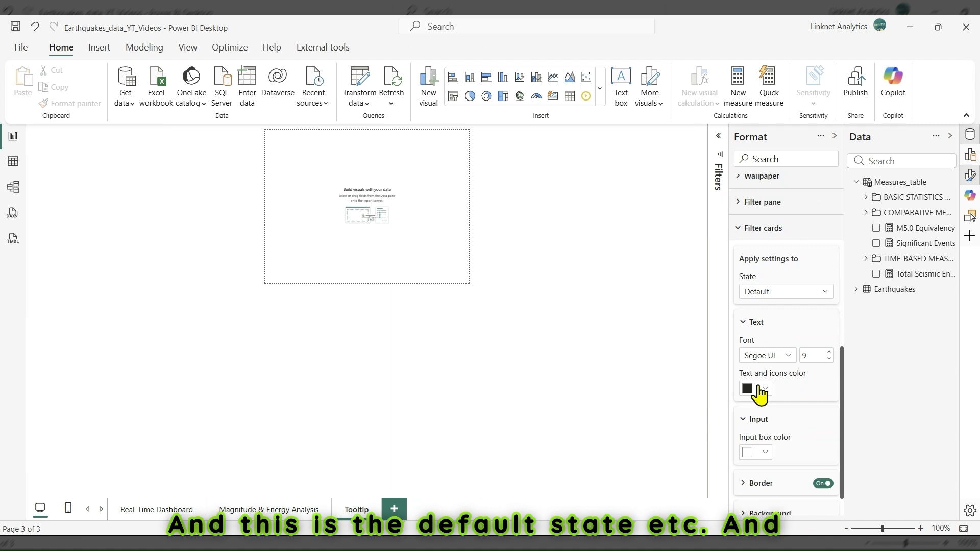
{"action": "scroll", "coordinate": [791, 372], "scroll_direction": "up", "scroll_amount": 9}
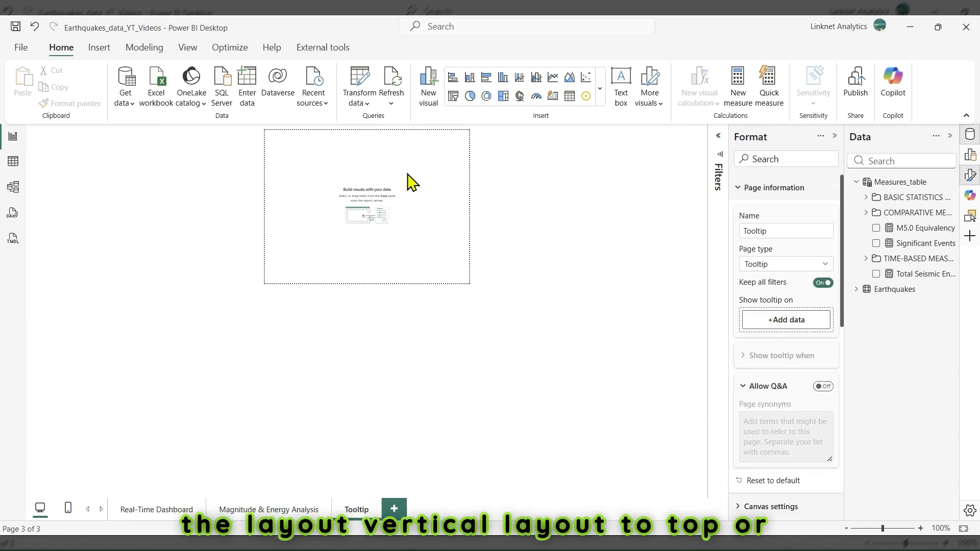
{"action": "left_click", "coordinate": [740, 189]}
{"action": "left_click", "coordinate": [743, 214]}
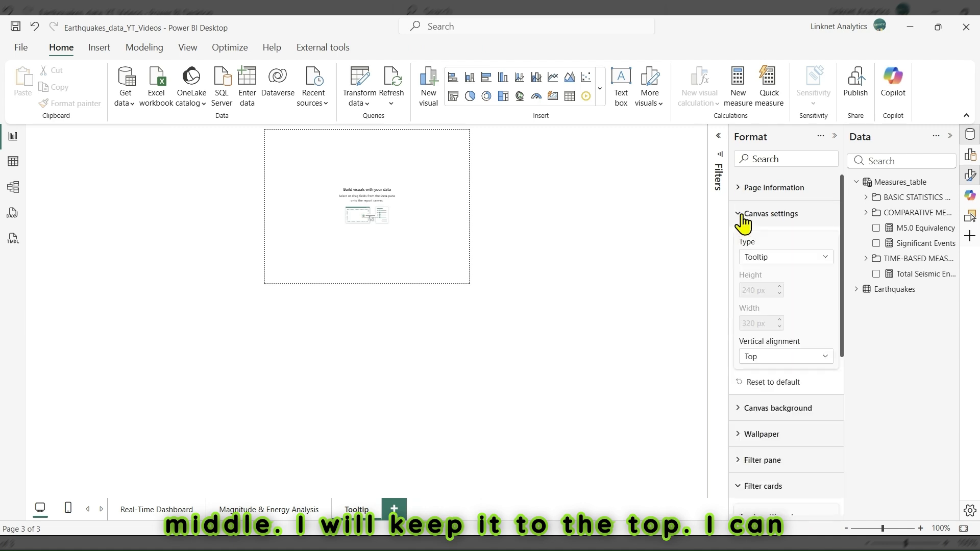
{"action": "left_click", "coordinate": [776, 357]}
{"action": "left_click", "coordinate": [771, 388]}
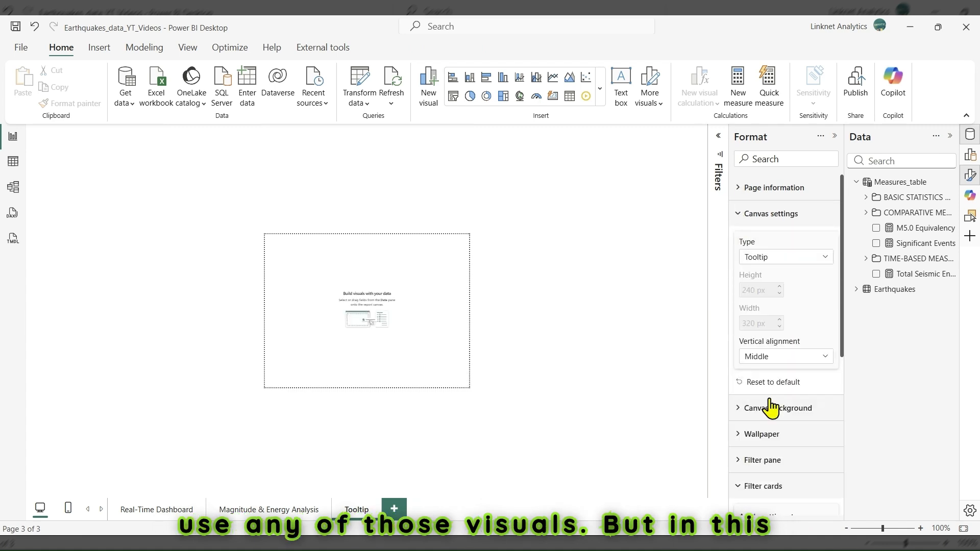
{"action": "left_click", "coordinate": [781, 356]}
{"action": "left_click", "coordinate": [756, 370]}
{"action": "left_click", "coordinate": [741, 213]}
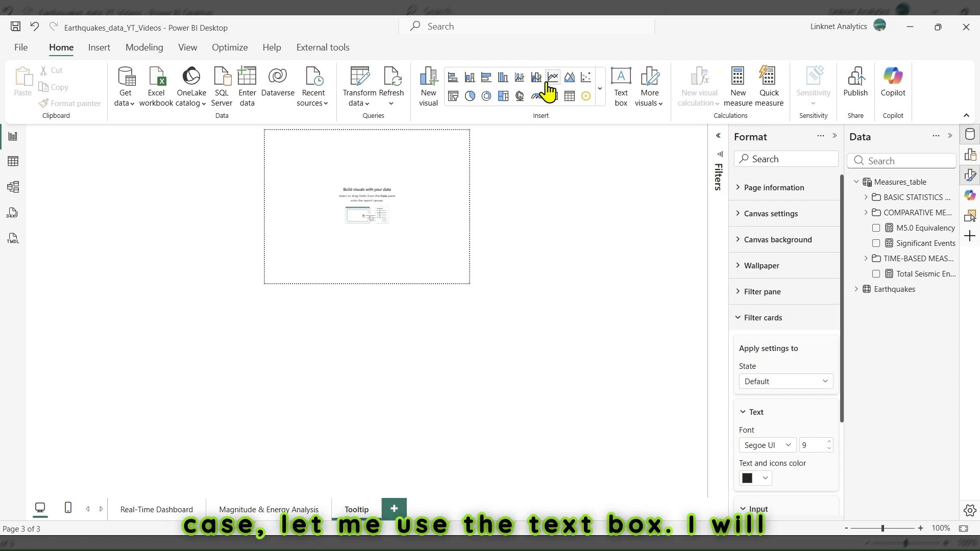
- Insert a text box on the tooltip page and stretch it across the full page width, about 320 by 224
{"action": "left_click", "coordinate": [622, 96]}
{"action": "left_click_drag", "start_coordinate": [451, 272], "coordinate": [468, 273]}
{"action": "left_click_drag", "start_coordinate": [270, 202], "coordinate": [266, 204]}
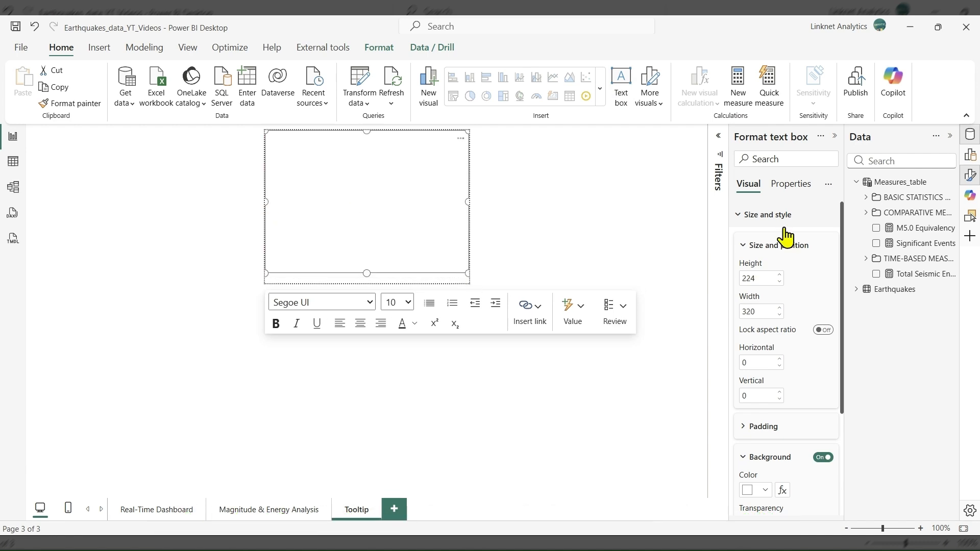
- Fill the text box background with the light yellow from the recent colors
{"action": "scroll", "coordinate": [789, 240], "scroll_direction": "down", "scroll_amount": 3}
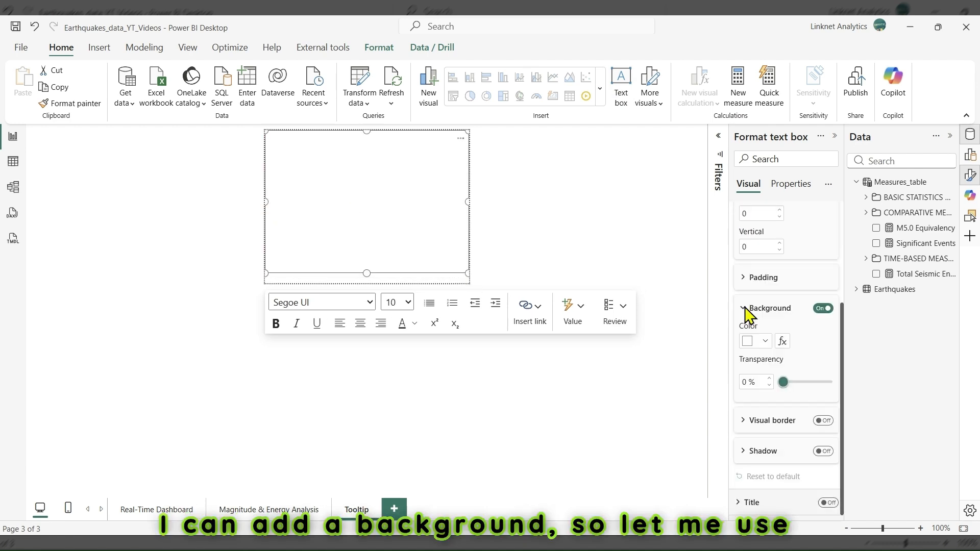
{"action": "left_click", "coordinate": [765, 341]}
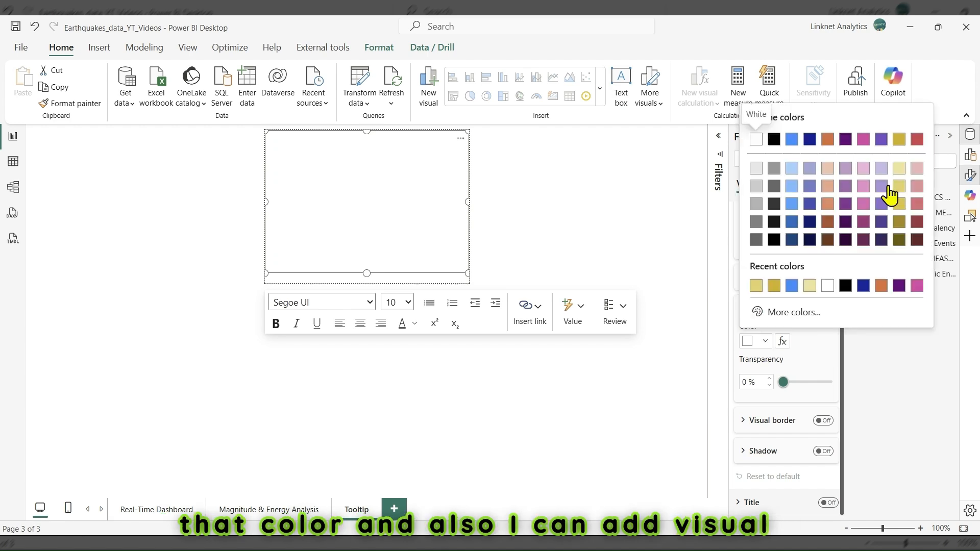
{"action": "left_click", "coordinate": [761, 286]}
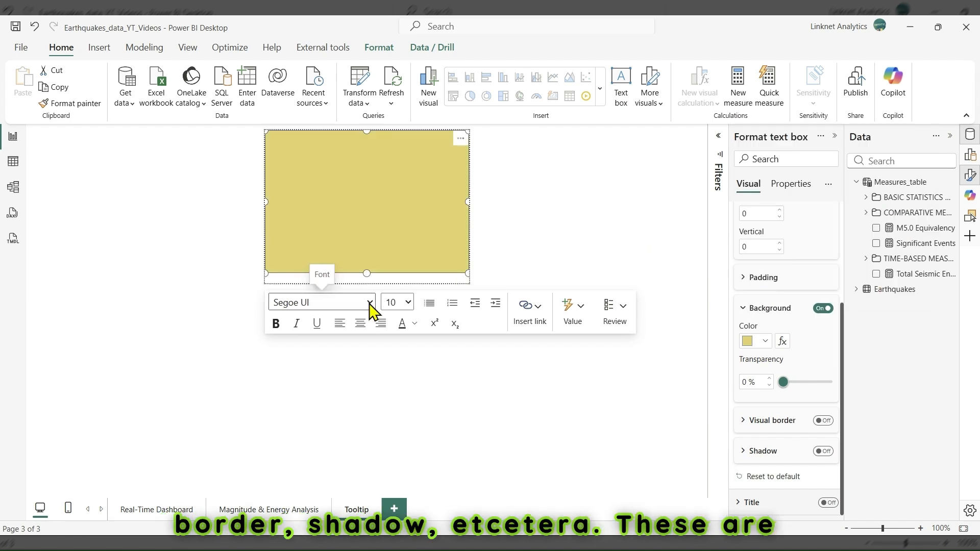
- Set the text box font to Comic Sans MS at size 16 and write "This energy of"
{"action": "left_click", "coordinate": [323, 166]}
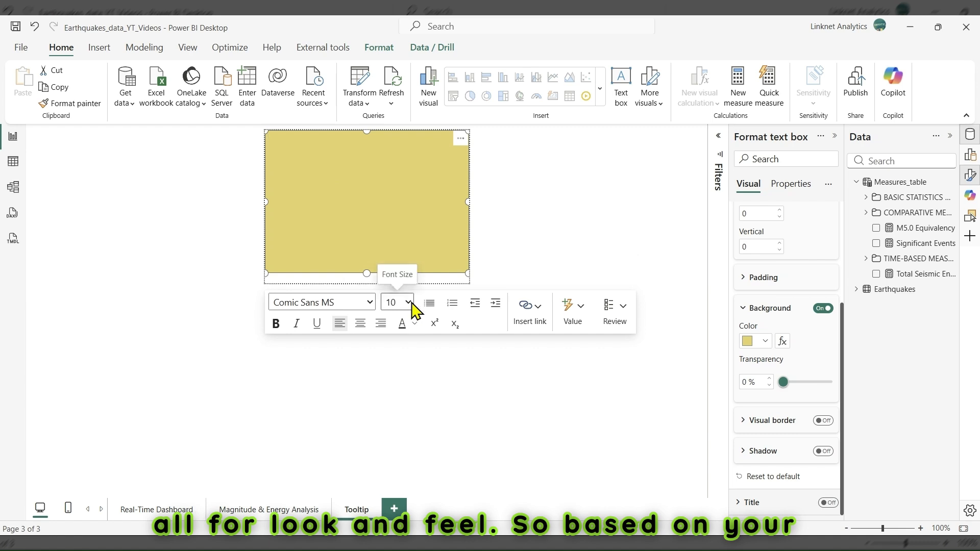
{"action": "left_click", "coordinate": [336, 152]}
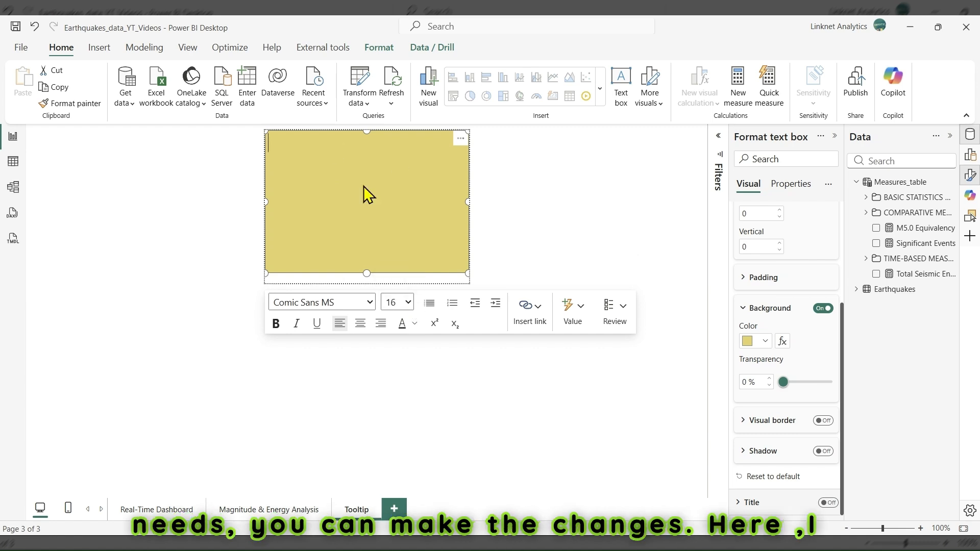
{"action": "type", "text": "This ene"}
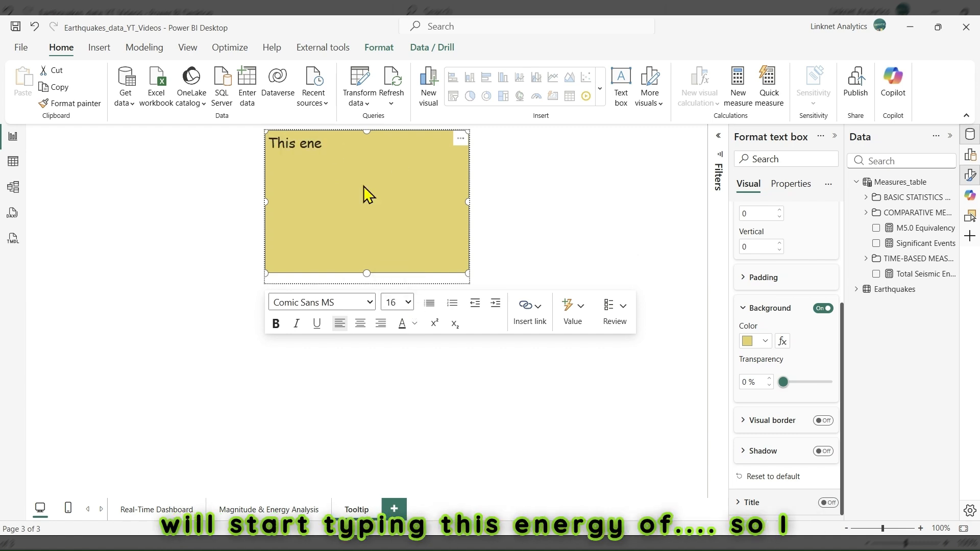
{"action": "type", "text": "rgy of"}
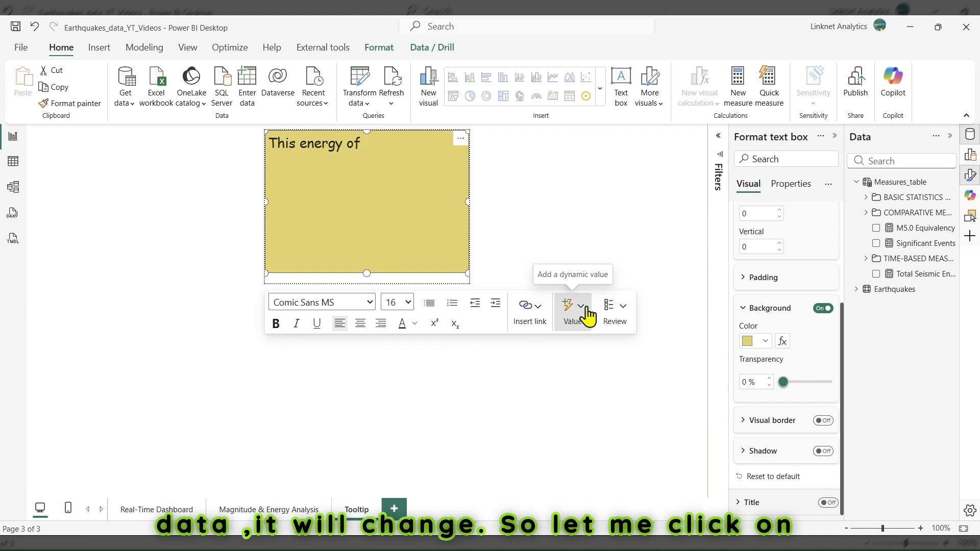
- Start a dynamic value after "This energy of" and calculate it from total seismic energy
{"action": "left_click", "coordinate": [572, 310]}
{"action": "type", "text": "to"}
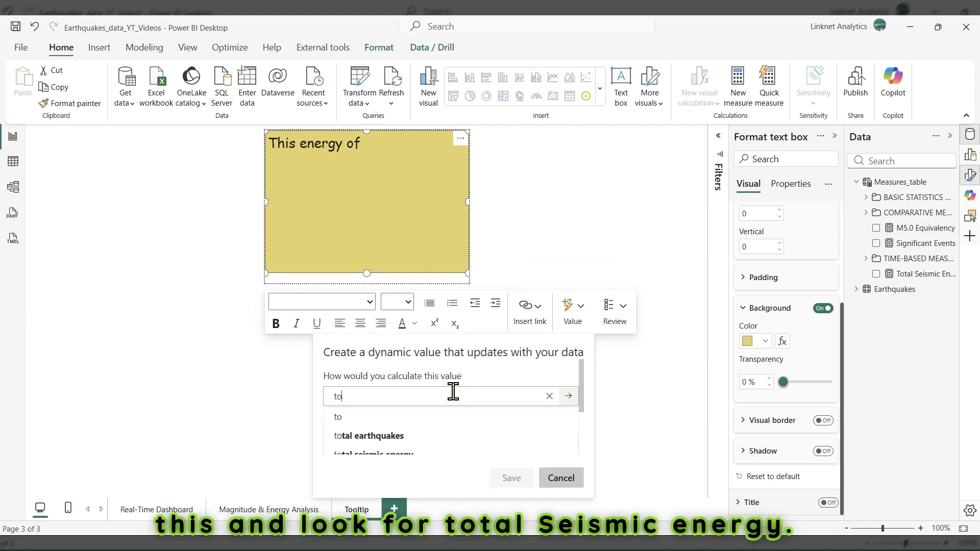
{"action": "type", "text": "tal"}
{"action": "scroll", "coordinate": [376, 401], "scroll_direction": "down", "scroll_amount": 2}
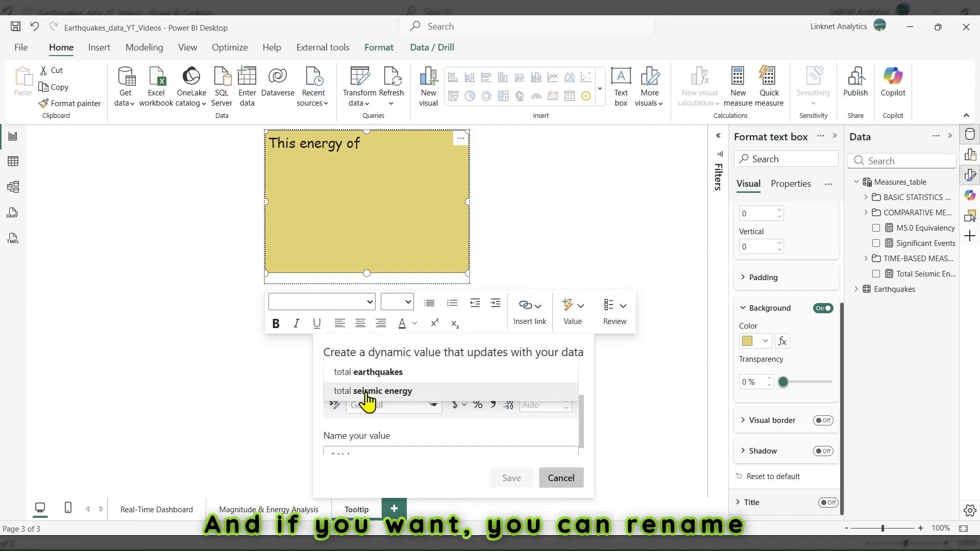
{"action": "left_click", "coordinate": [372, 391]}
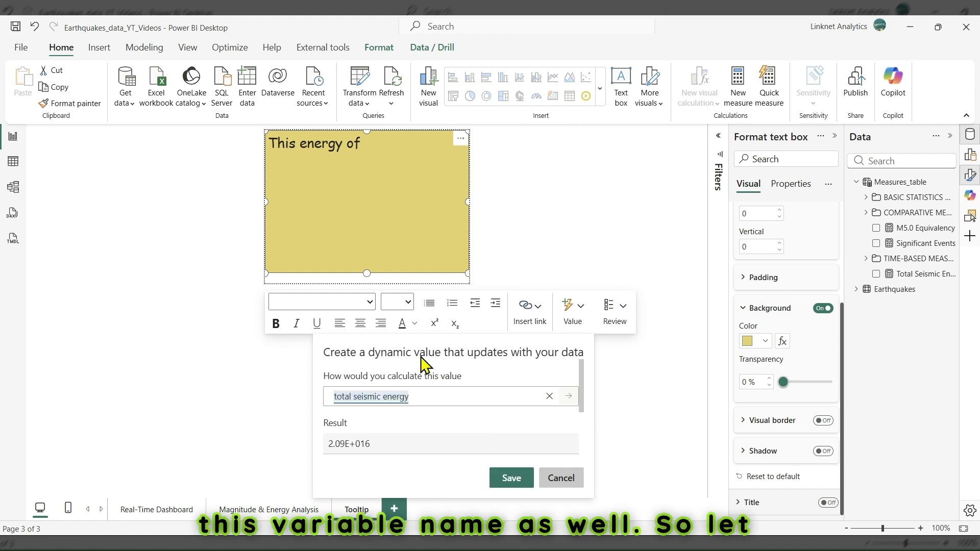
- Format the dynamic value as Scientific, name it "Total SE_value", and save it
{"action": "scroll", "coordinate": [385, 413], "scroll_direction": "down", "scroll_amount": 2}
{"action": "left_click", "coordinate": [433, 393]}
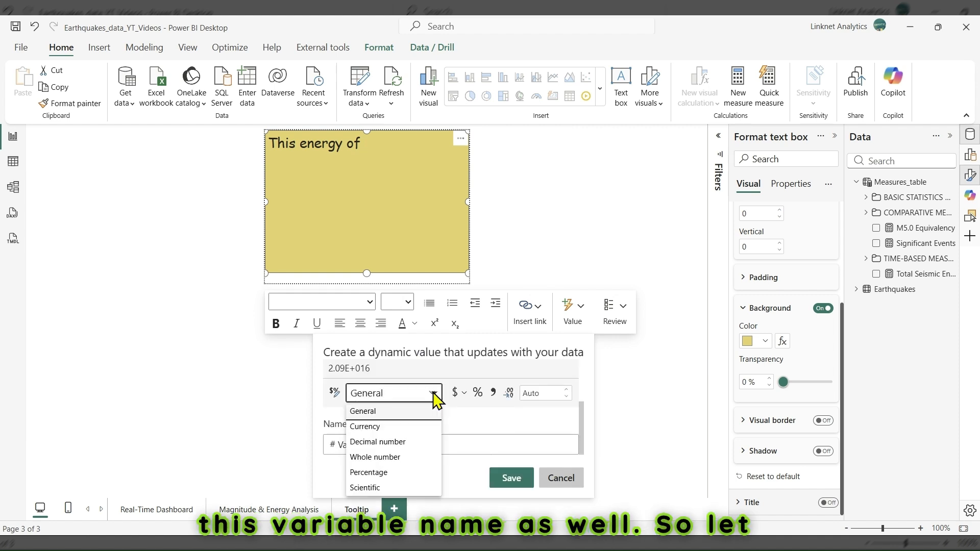
{"action": "left_click", "coordinate": [384, 489]}
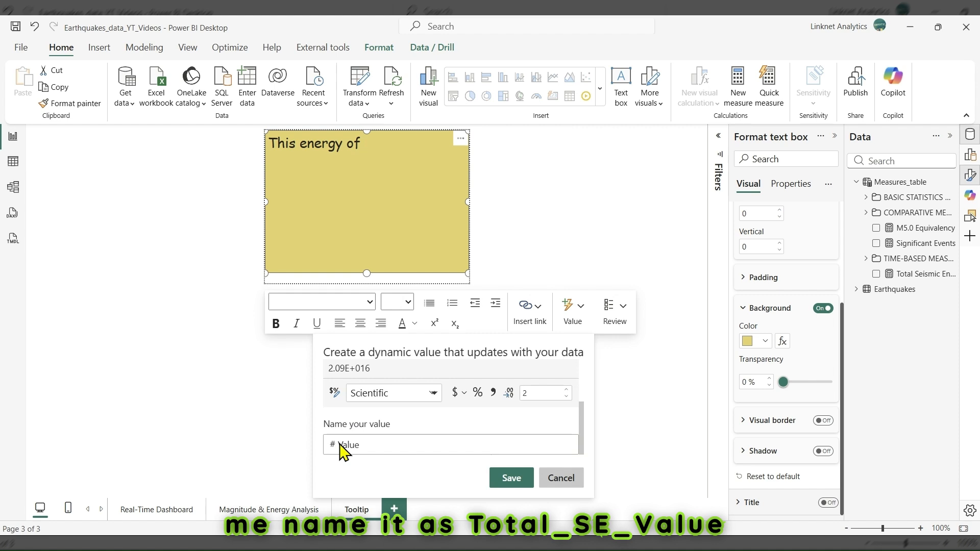
{"action": "left_click_drag", "start_coordinate": [366, 445], "coordinate": [339, 444]}
{"action": "type", "text": "Total SE_value"}
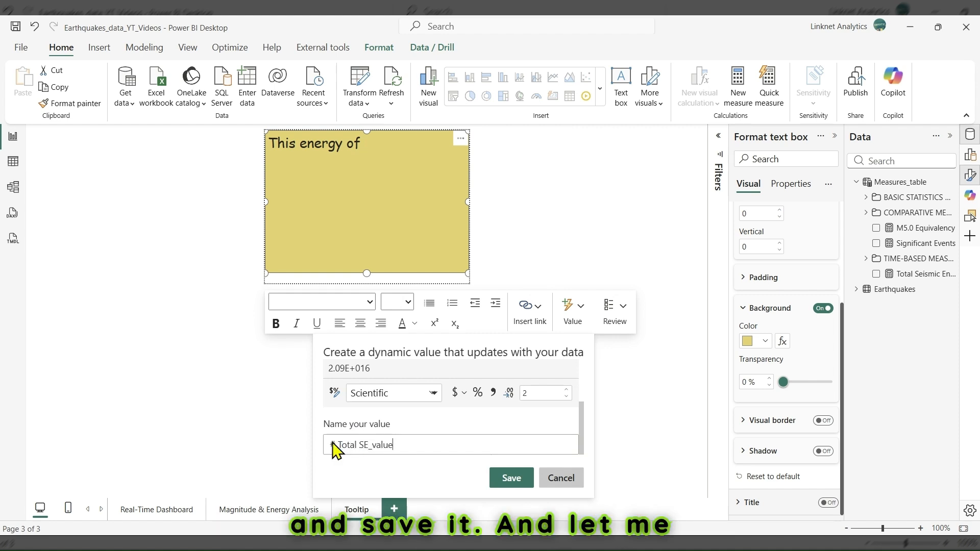
{"action": "left_click", "coordinate": [511, 477]}
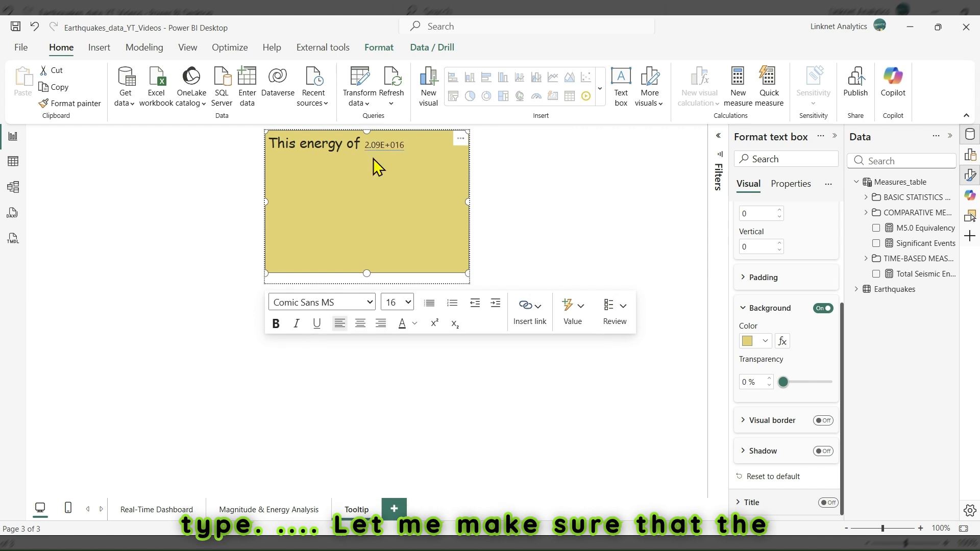
- Match the energy value's font to Comic Sans MS at size 16 and continue the sentence with "Joules was released on"
{"action": "left_click", "coordinate": [371, 146]}
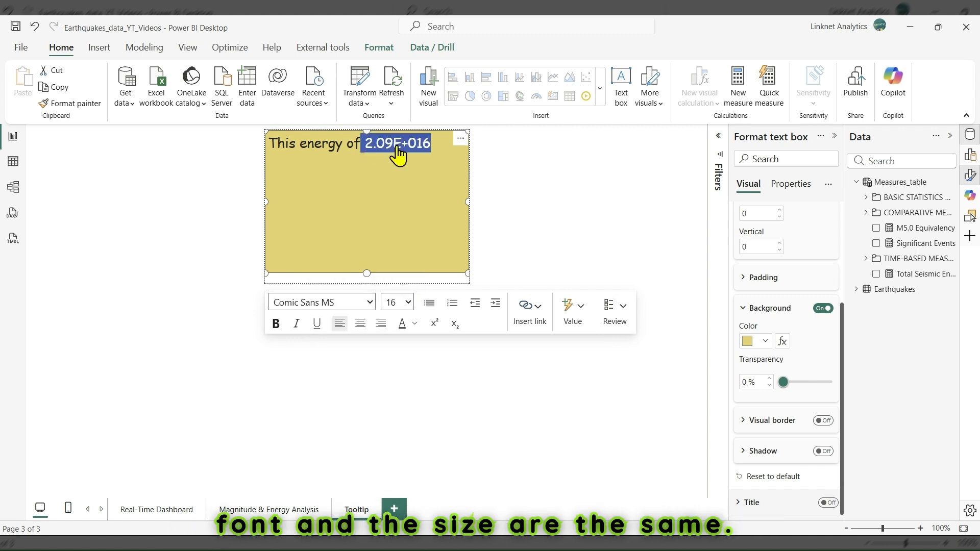
{"action": "left_click", "coordinate": [446, 151]}
{"action": "left_click", "coordinate": [444, 145]}
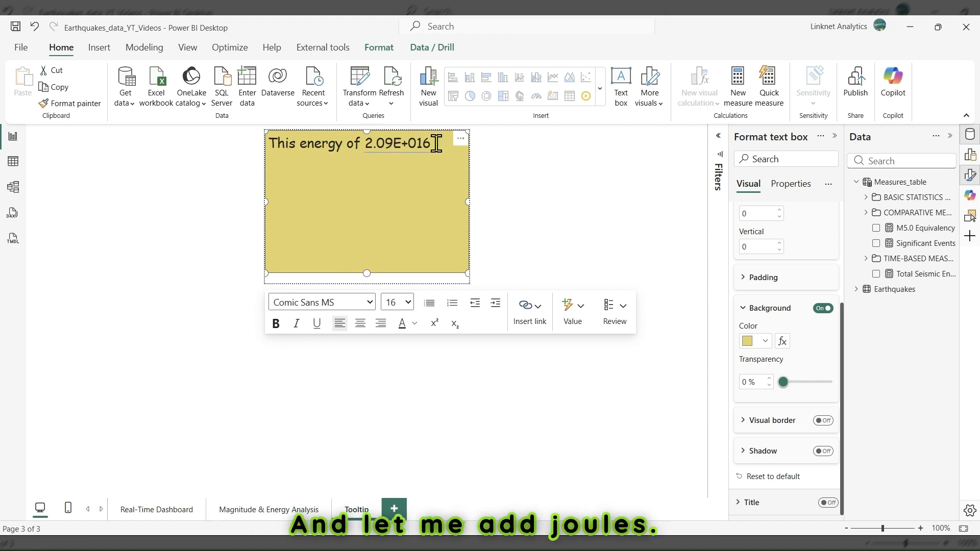
{"action": "type", "text": "Jo"}
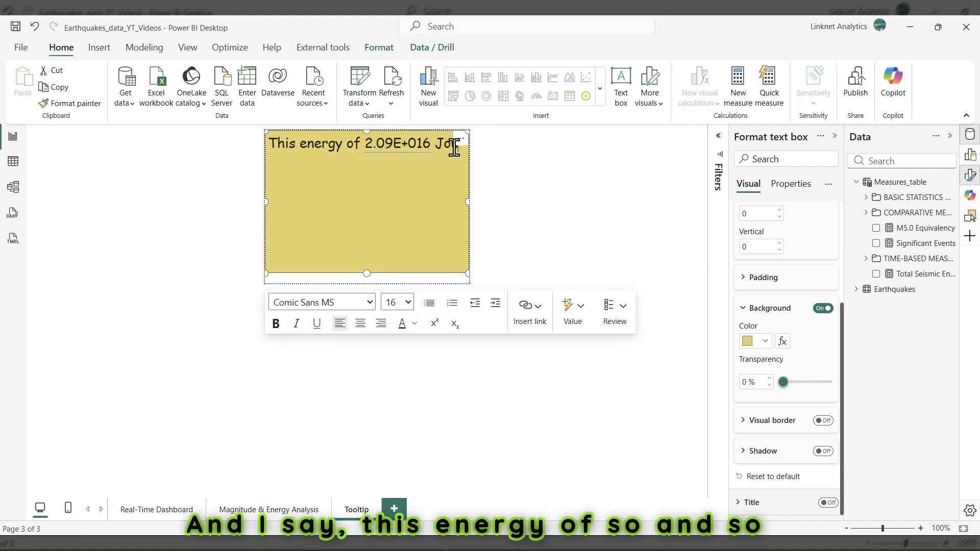
{"action": "type", "text": "ules was released on"}
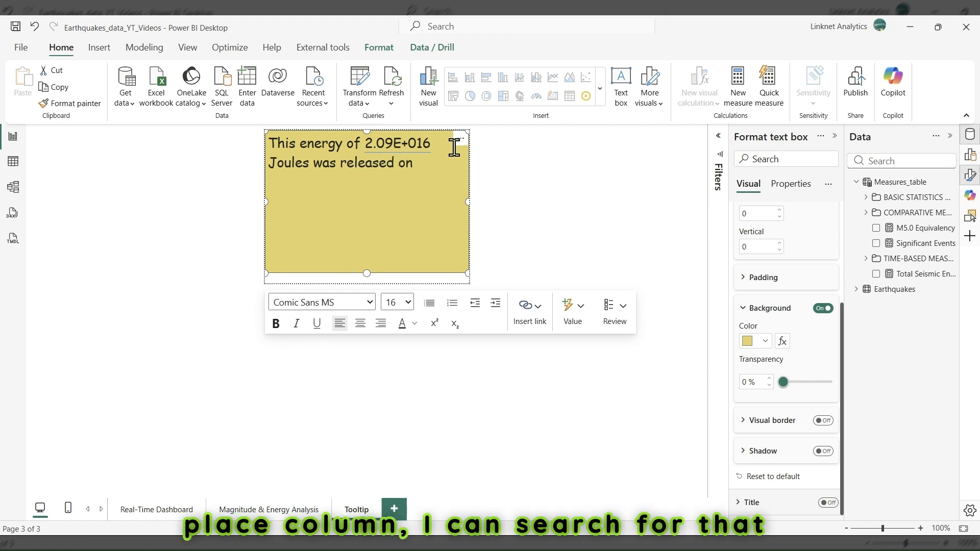
- Add a dynamic value calculated from the time field after "Joules was released on" and save it
{"action": "left_click", "coordinate": [573, 312]}
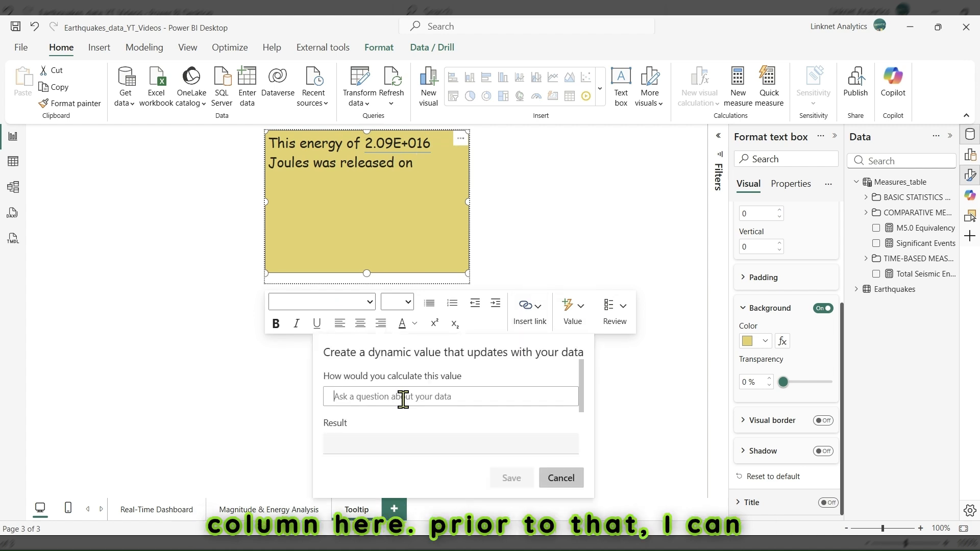
{"action": "type", "text": "time"}
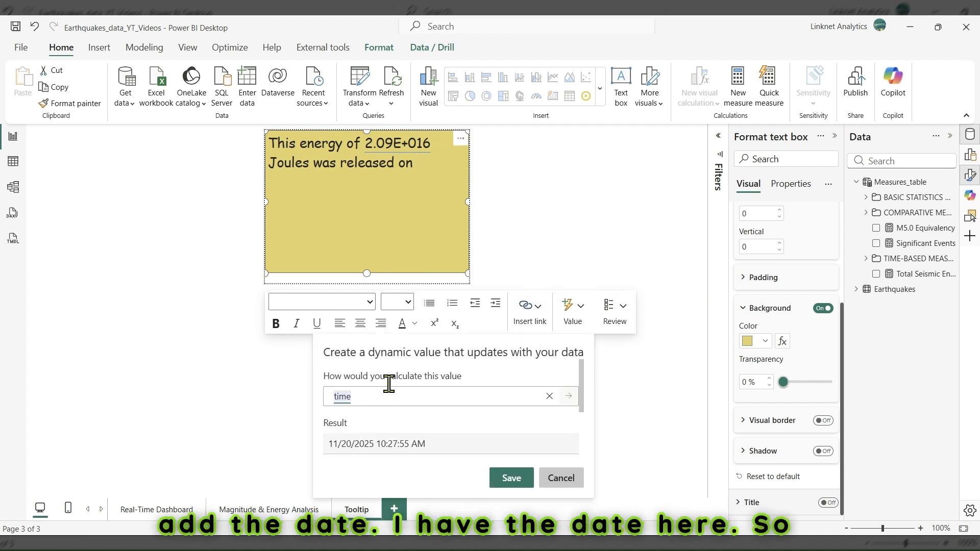
{"action": "left_click", "coordinate": [506, 478]}
- Set the date and time value's font to Comic Sans MS at size 16, and place the cursor after it
{"action": "left_click_drag", "start_coordinate": [372, 179], "coordinate": [254, 185]}
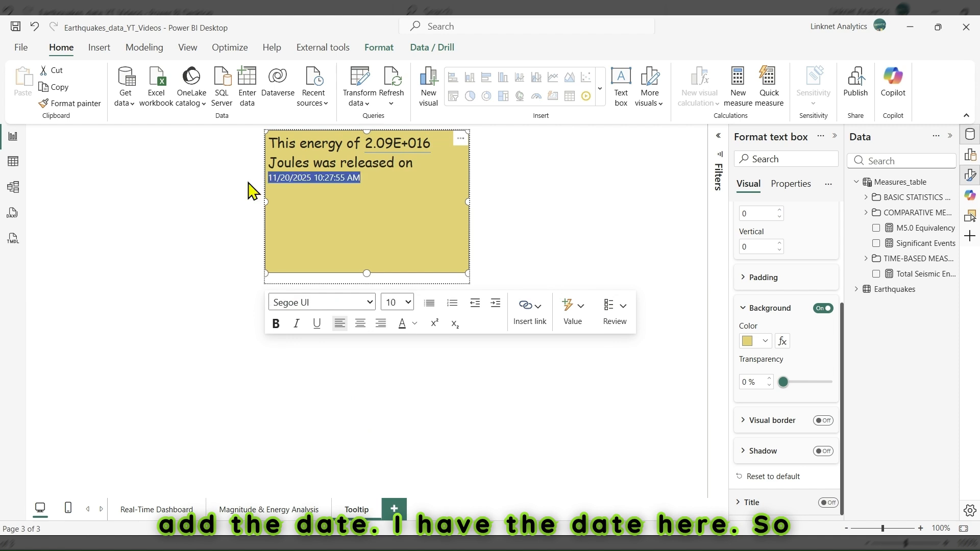
{"action": "left_click", "coordinate": [371, 302]}
{"action": "left_click", "coordinate": [321, 109]}
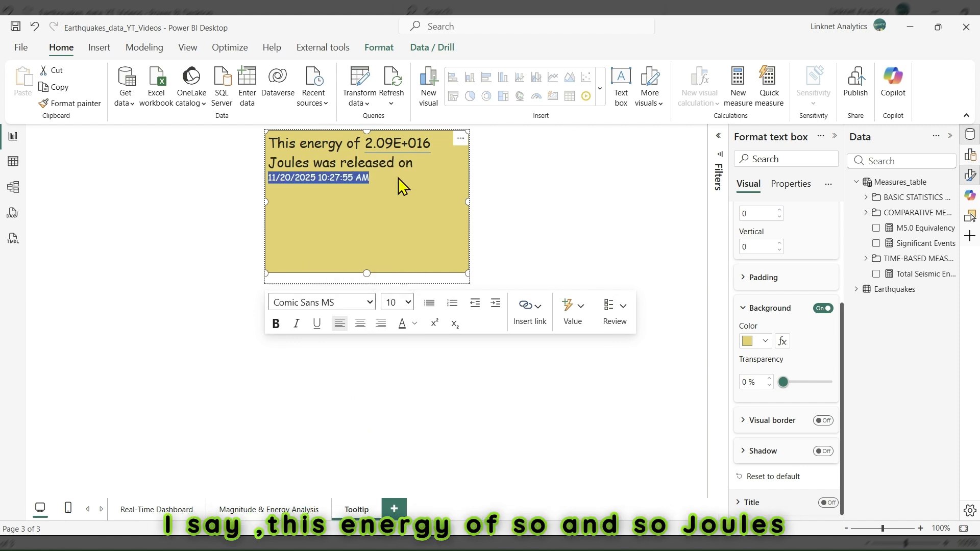
{"action": "left_click", "coordinate": [393, 148]}
{"action": "left_click", "coordinate": [441, 186]}
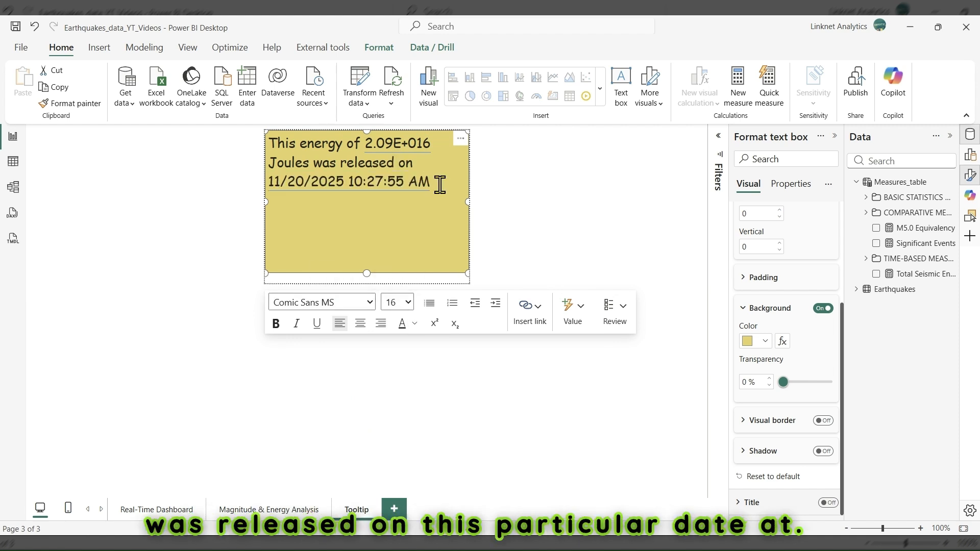
- Continue the sentence with ", at" and add a dynamic value calculated from the place field, saving it
{"action": "left_click", "coordinate": [568, 319]}
{"action": "left_click", "coordinate": [442, 394]}
{"action": "type", "text": "p"}
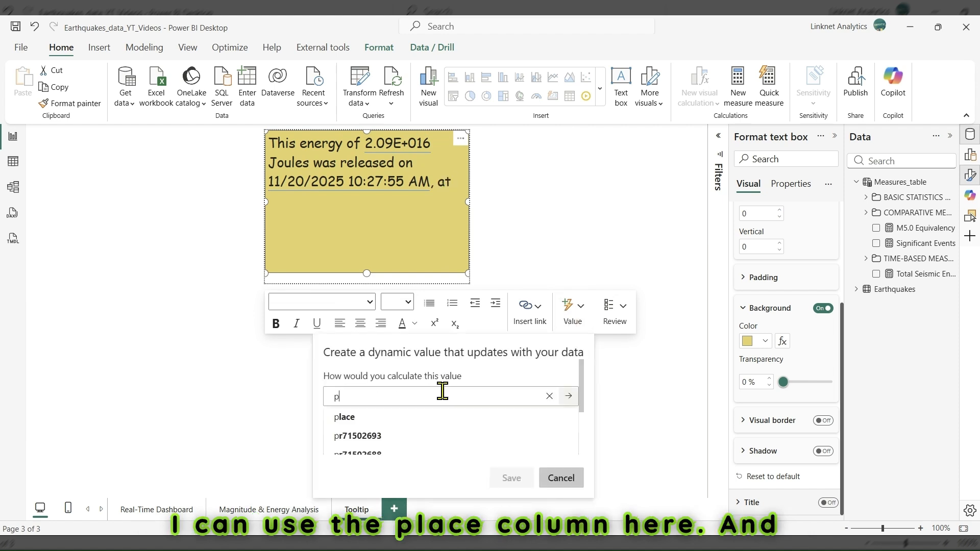
{"action": "type", "text": "alce"}
{"action": "left_click", "coordinate": [351, 423]}
{"action": "scroll", "coordinate": [426, 436], "scroll_direction": "down", "scroll_amount": 2}
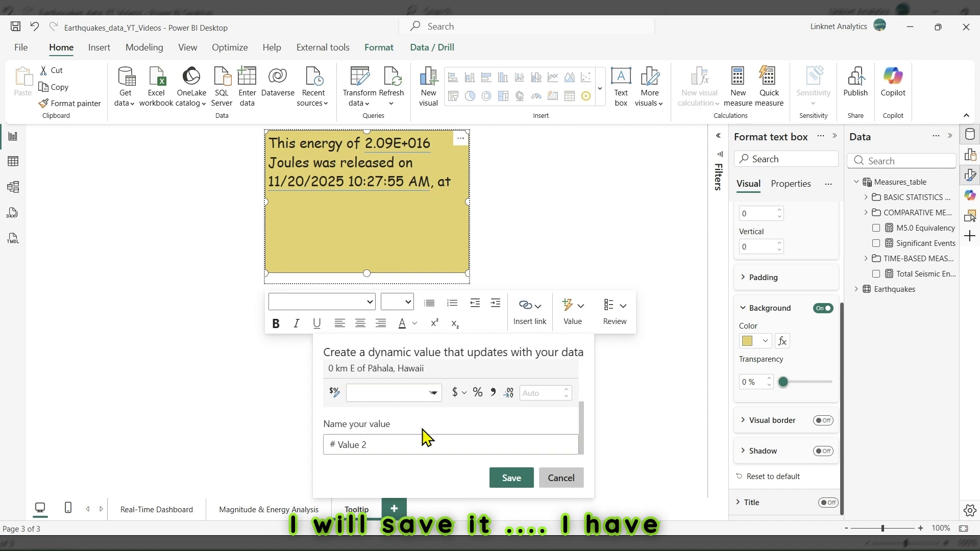
{"action": "left_click", "coordinate": [508, 482]}
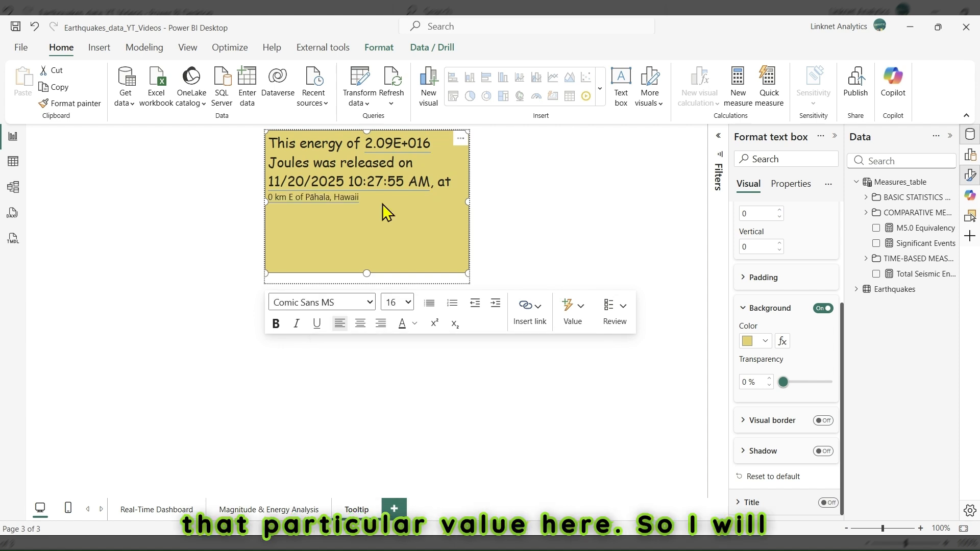
- Set the place value's font to Comic Sans MS at size 16 and continue the sentence with "is equivalent to"
{"action": "left_click_drag", "start_coordinate": [369, 202], "coordinate": [258, 201]}
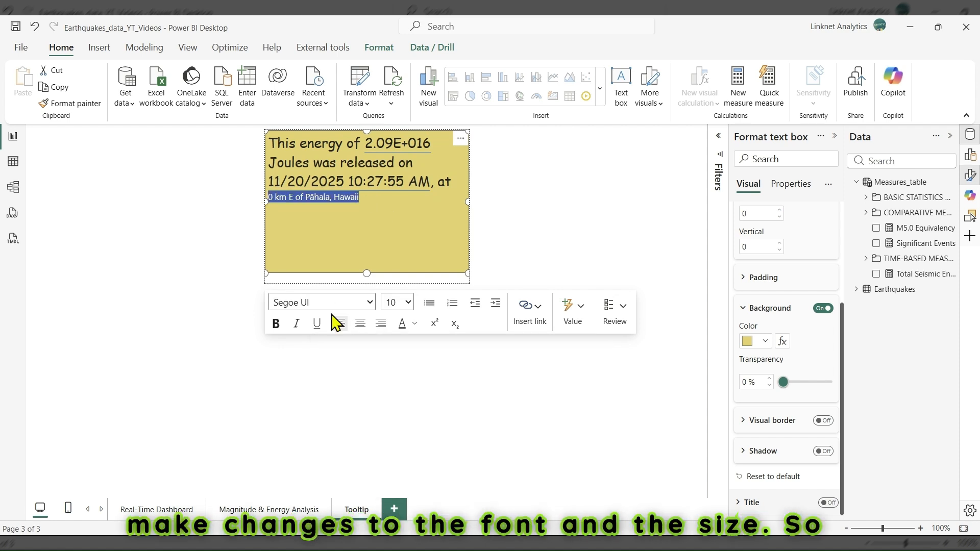
{"action": "left_click", "coordinate": [323, 117]}
{"action": "left_click", "coordinate": [408, 301]}
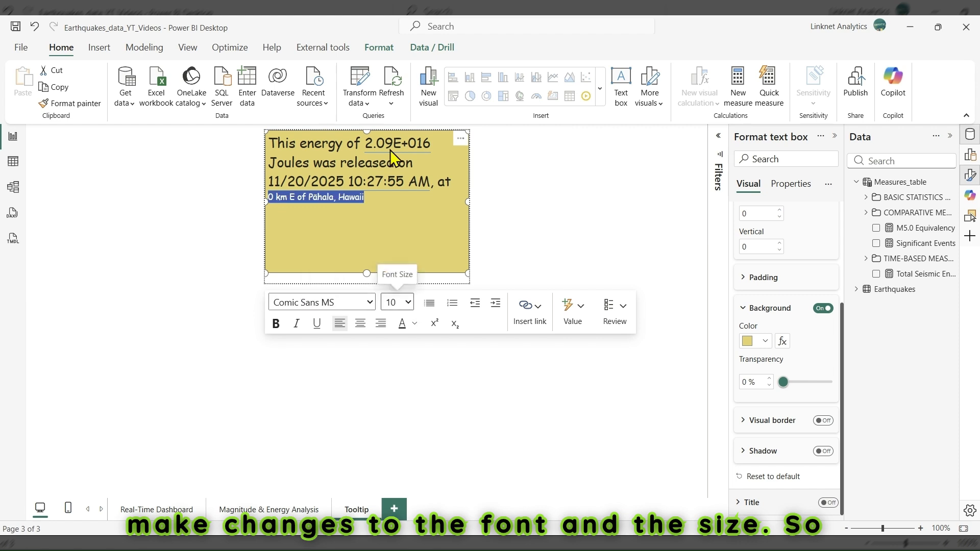
{"action": "left_click", "coordinate": [390, 149]}
{"action": "left_click", "coordinate": [422, 210]}
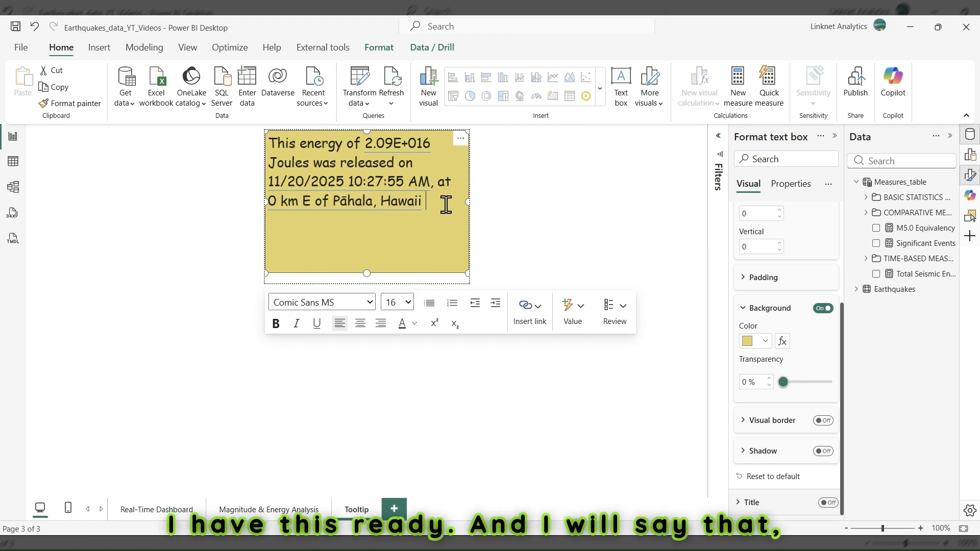
{"action": "type", "text": "is equival"}
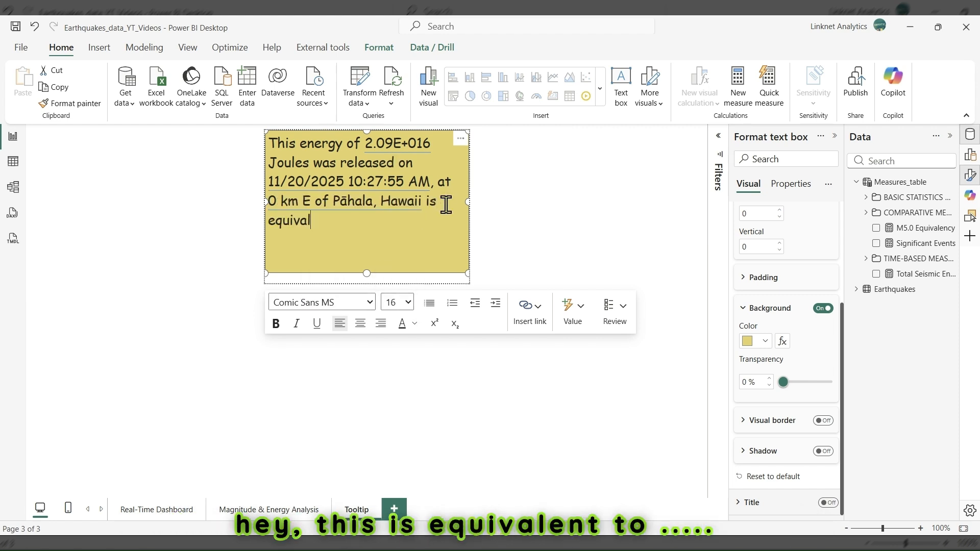
{"action": "type", "text": "ent to"}
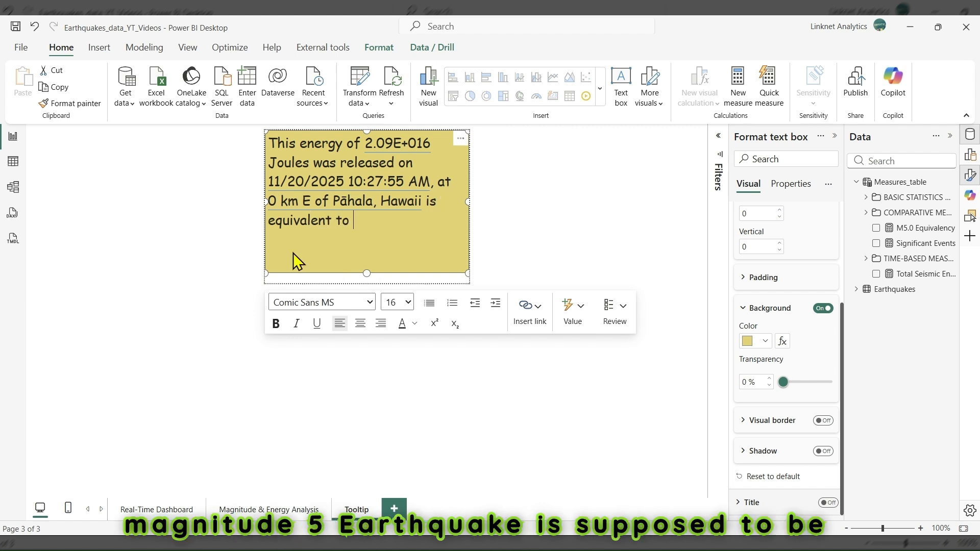
- Add a dynamic value calculated from M5.0 equivalency, formatted as a whole number with thousands separator, and save it
{"action": "left_click", "coordinate": [579, 313]}
{"action": "left_click", "coordinate": [464, 398]}
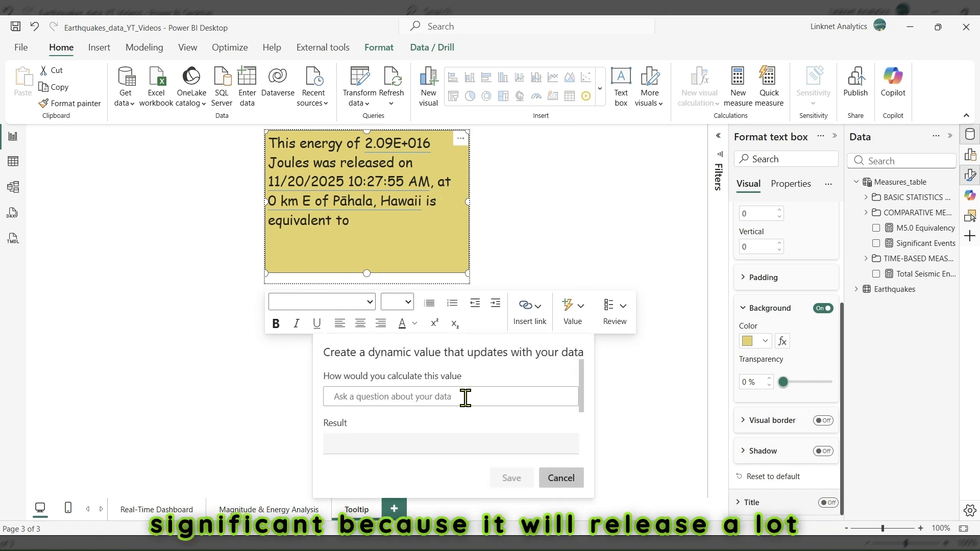
{"action": "type", "text": "m5"}
{"action": "left_click", "coordinate": [393, 418]}
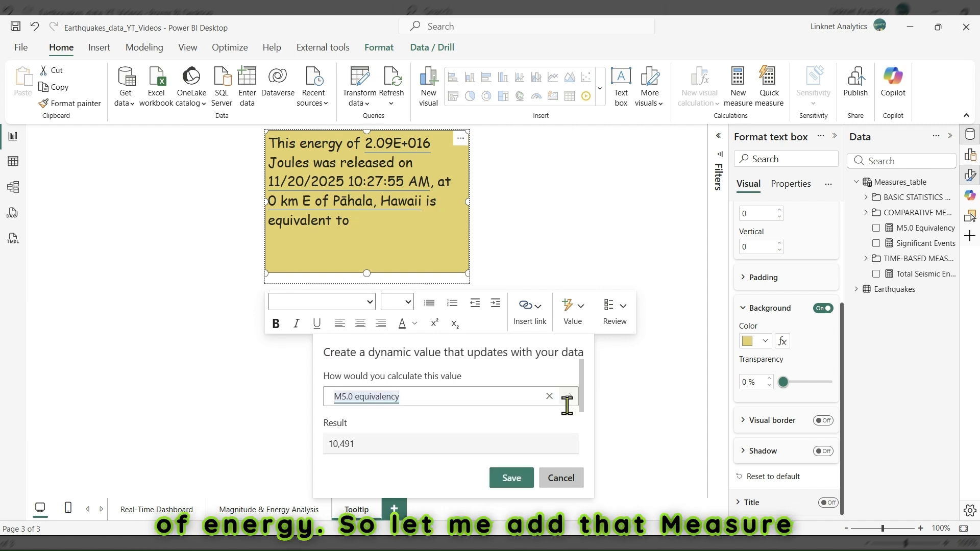
{"action": "scroll", "coordinate": [566, 406], "scroll_direction": "down", "scroll_amount": 3}
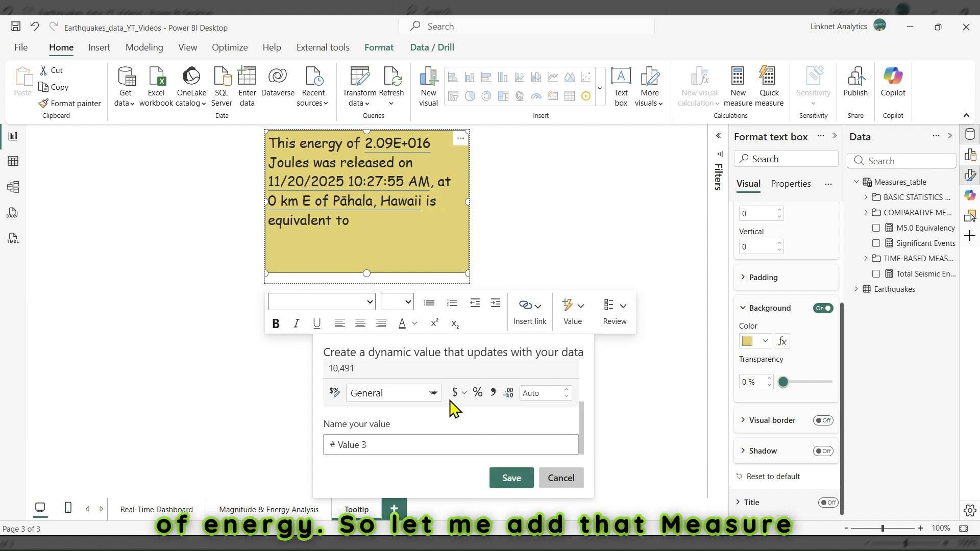
{"action": "left_click", "coordinate": [436, 403]}
{"action": "left_click", "coordinate": [381, 453]}
{"action": "left_click", "coordinate": [494, 393]}
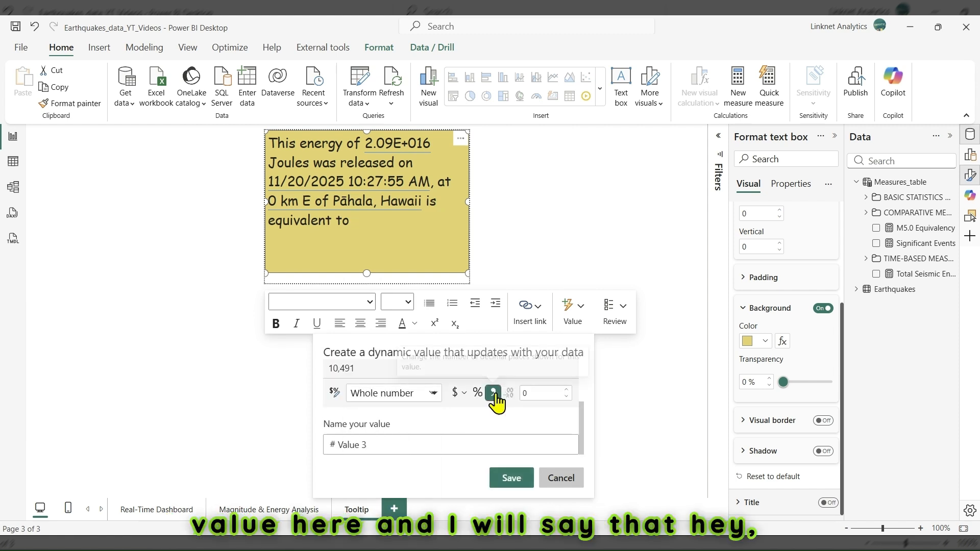
{"action": "left_click", "coordinate": [503, 479]}
- Set the equivalency value's font to Comic Sans MS at size 16 and finish the sentence with "Magnitude M5.0 Earthquakes"
{"action": "left_click_drag", "start_coordinate": [393, 222], "coordinate": [350, 253]}
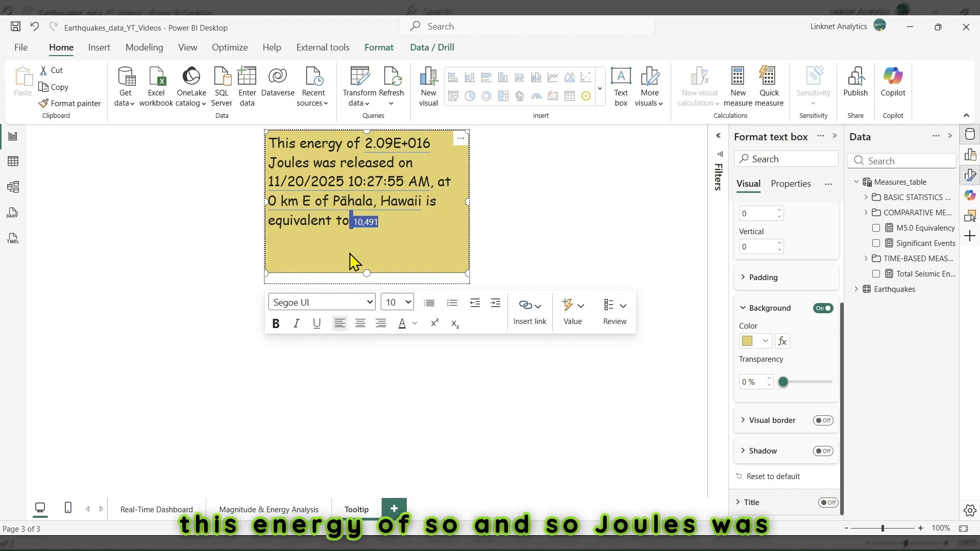
{"action": "left_click", "coordinate": [370, 303]}
{"action": "left_click", "coordinate": [310, 119]}
{"action": "left_click", "coordinate": [407, 302]}
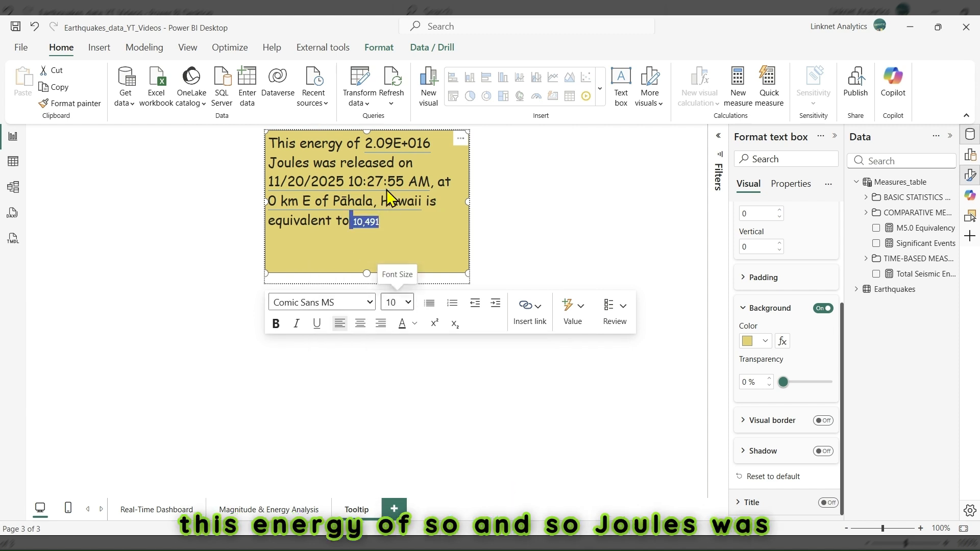
{"action": "left_click", "coordinate": [388, 191]}
{"action": "left_click", "coordinate": [420, 224]}
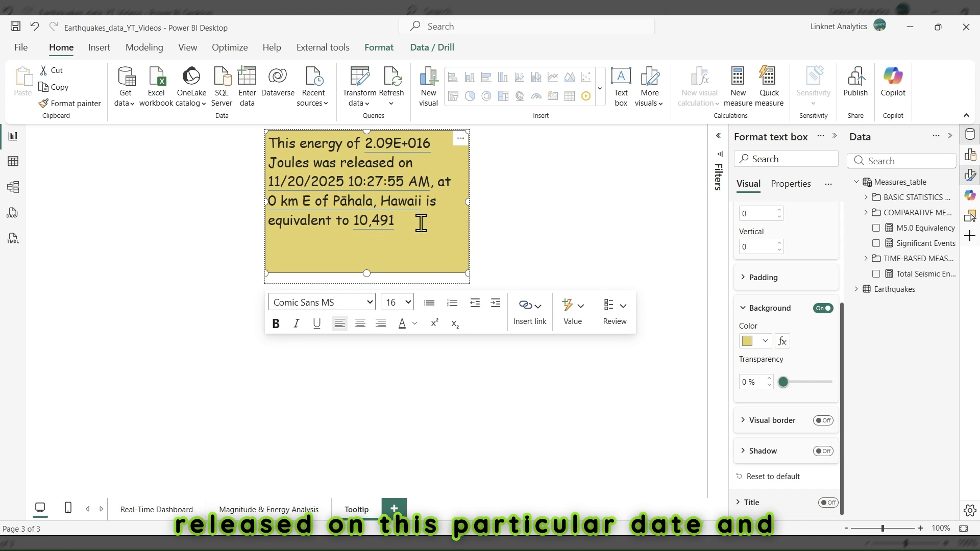
{"action": "type", "text": "Magnitu"}
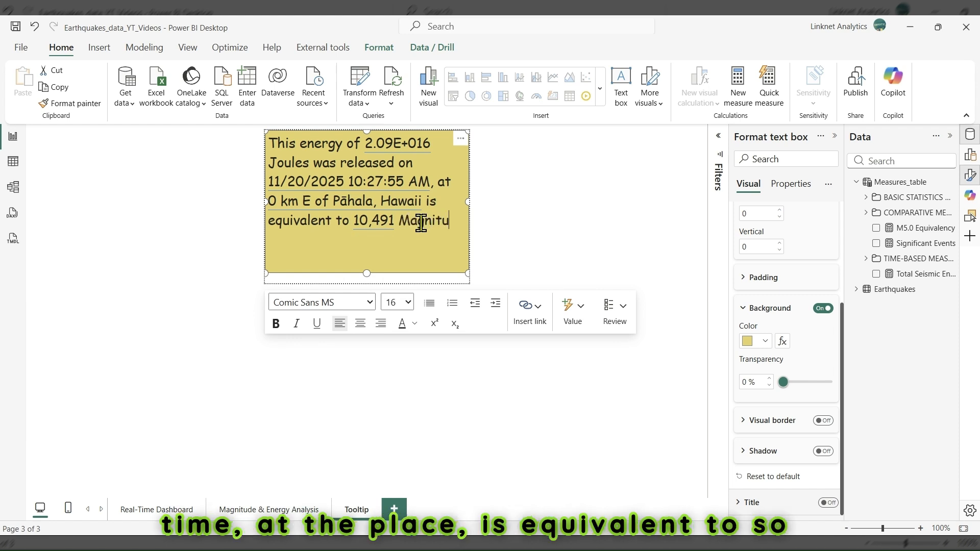
{"action": "type", "text": "de M"}
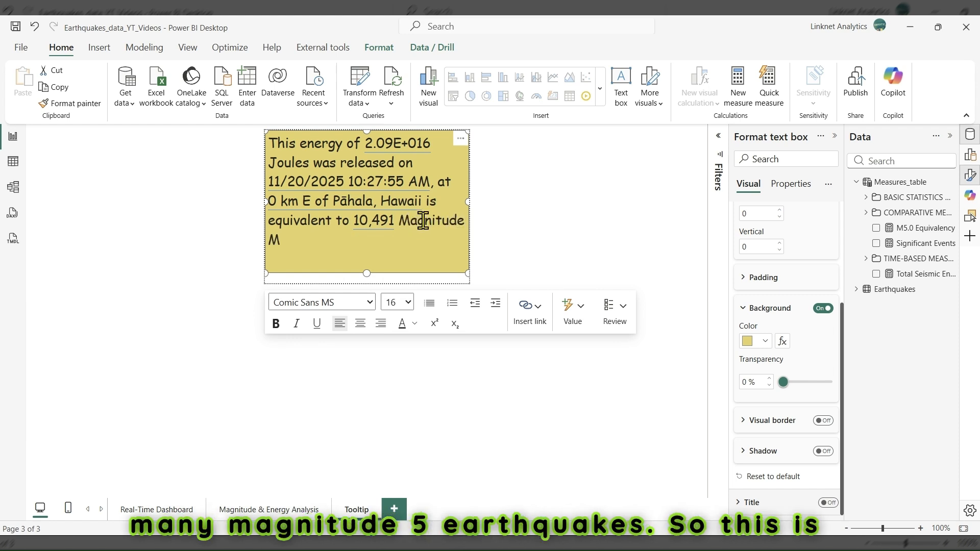
{"action": "type", "text": "5.0 Earthquakes"}
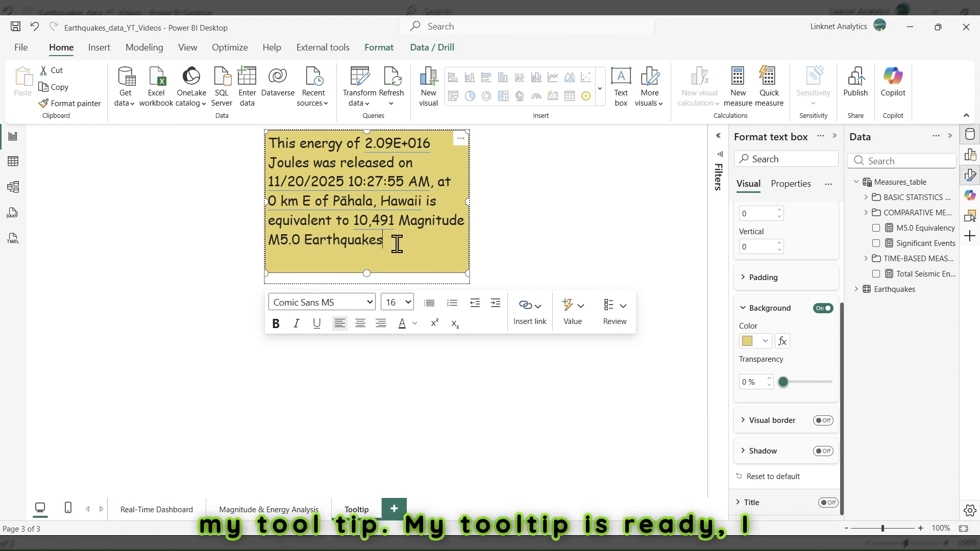
- Insert a blank line above the sentence and stretch the text box down to the lower edge of the tooltip page
{"action": "key", "text": "ctrl+Home"}
{"action": "key", "text": "Return"}
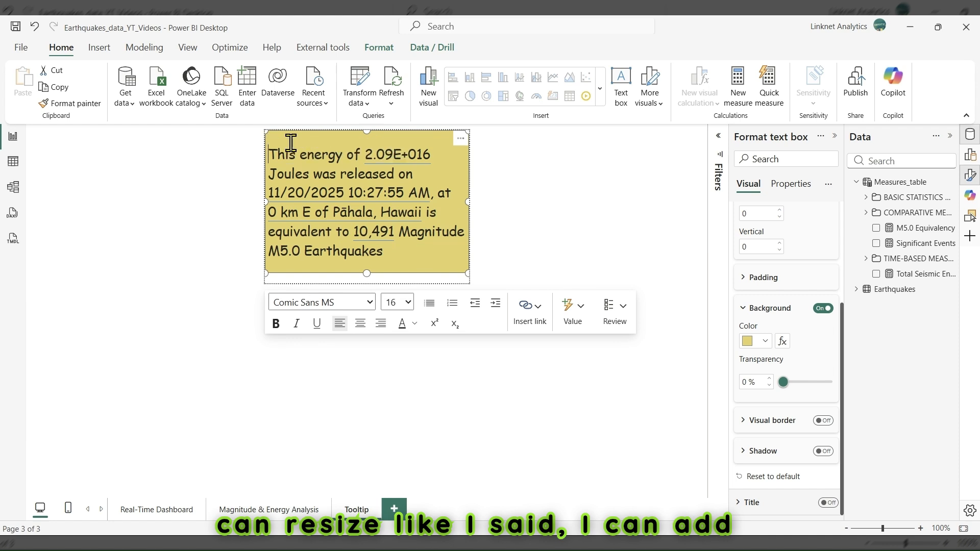
{"action": "left_click_drag", "start_coordinate": [365, 274], "coordinate": [366, 283]}
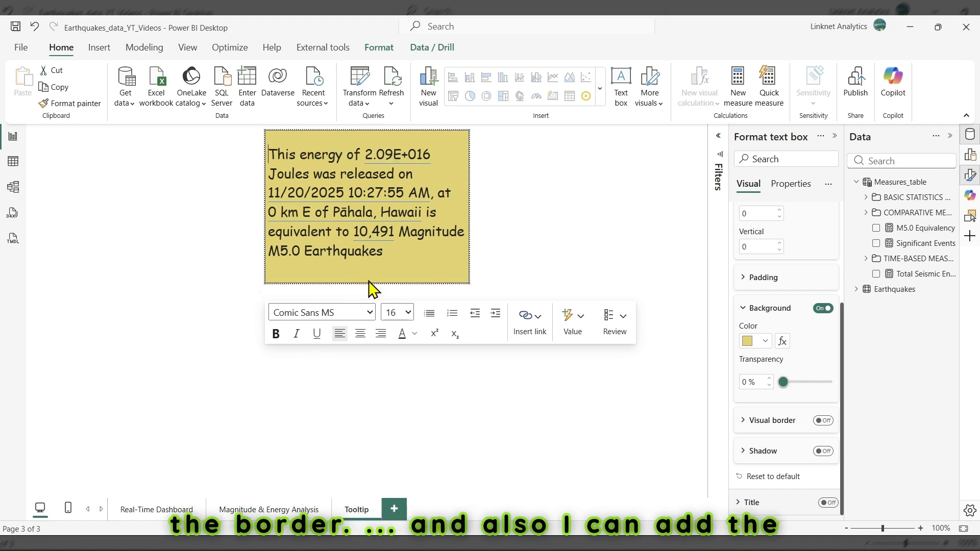
{"action": "left_click", "coordinate": [577, 232]}
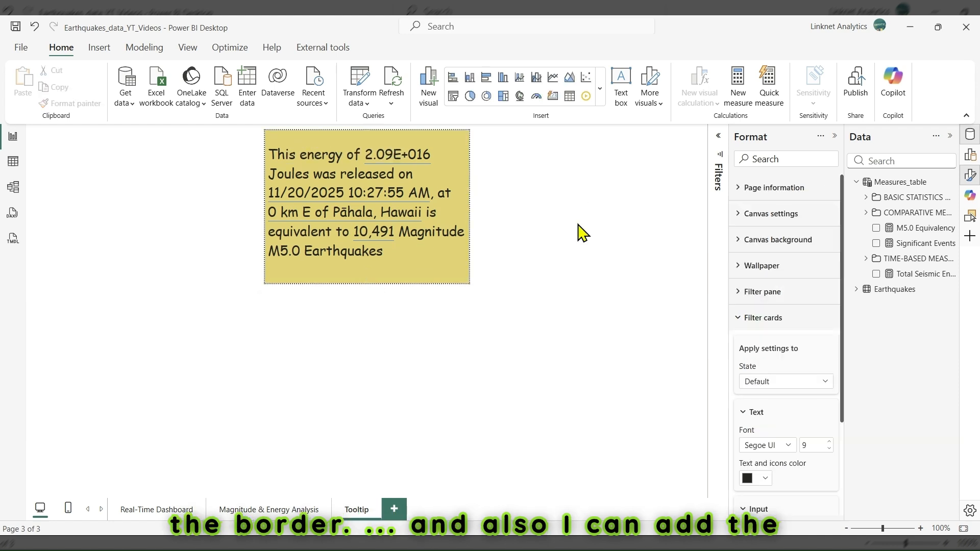
- Turn on the text box's visual border with 30 px rounded corners and a width of 4 px
{"action": "left_click", "coordinate": [460, 263]}
{"action": "scroll", "coordinate": [785, 305], "scroll_direction": "down", "scroll_amount": 3}
{"action": "left_click", "coordinate": [823, 420]}
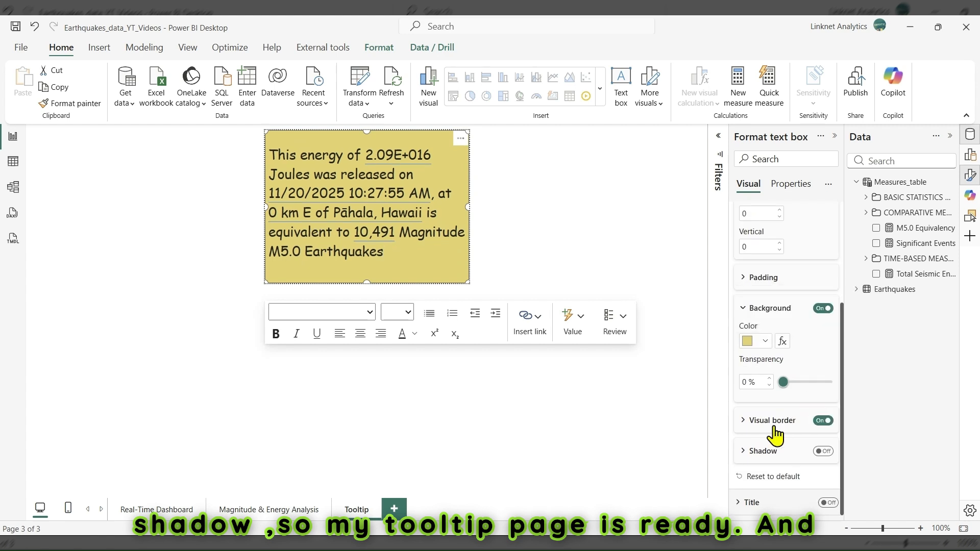
{"action": "left_click", "coordinate": [773, 422]}
{"action": "left_click", "coordinate": [761, 453]}
{"action": "left_click", "coordinate": [770, 400]}
{"action": "scroll", "coordinate": [783, 436], "scroll_direction": "down", "scroll_amount": 2}
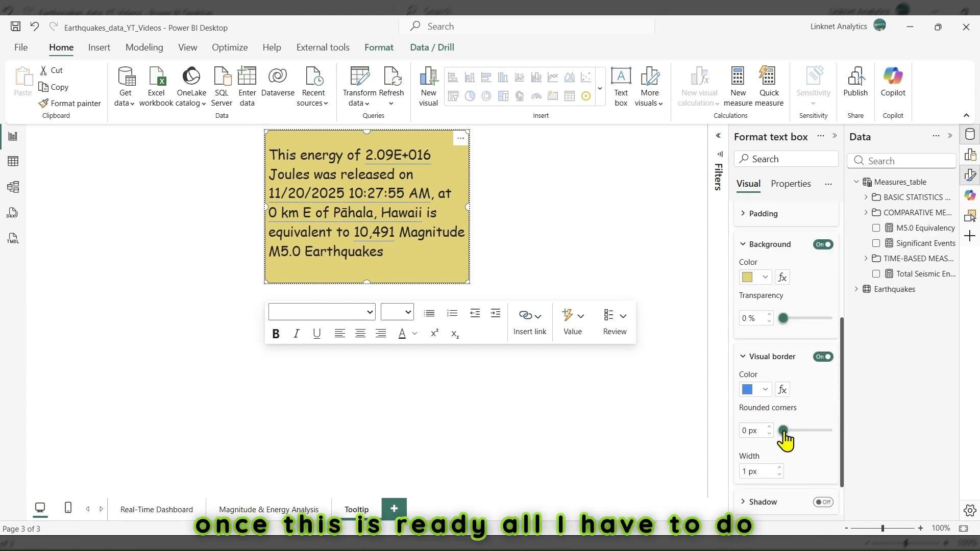
{"action": "left_click_drag", "start_coordinate": [784, 431], "coordinate": [832, 432]}
{"action": "left_click", "coordinate": [779, 467]}
{"action": "left_click", "coordinate": [779, 468]}
{"action": "left_click", "coordinate": [779, 468]}
{"action": "scroll", "coordinate": [803, 455], "scroll_direction": "down", "scroll_amount": 1}
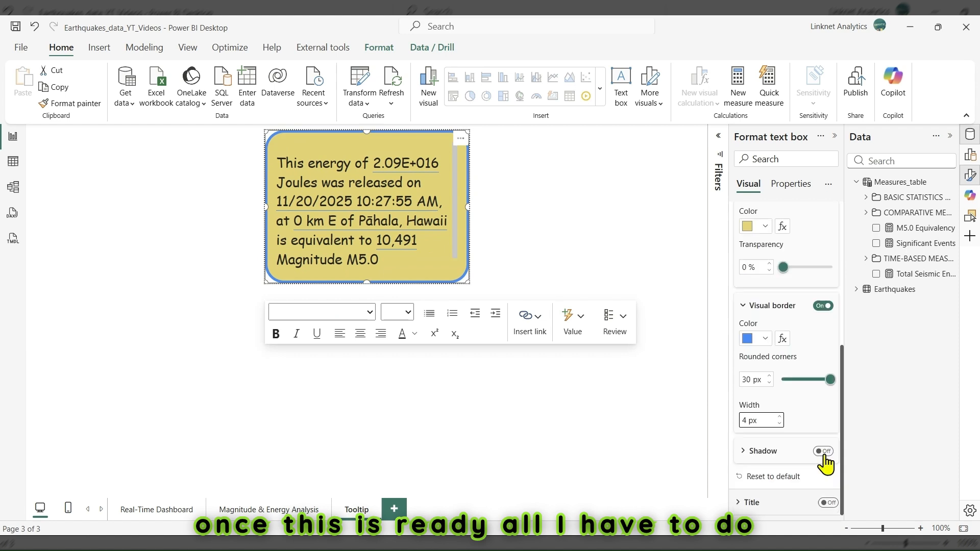
- Turn on the text box's shadow in blue with an Inside offset, and change the shadow's position
{"action": "left_click", "coordinate": [822, 451]}
{"action": "left_click", "coordinate": [763, 451]}
{"action": "left_click", "coordinate": [761, 481]}
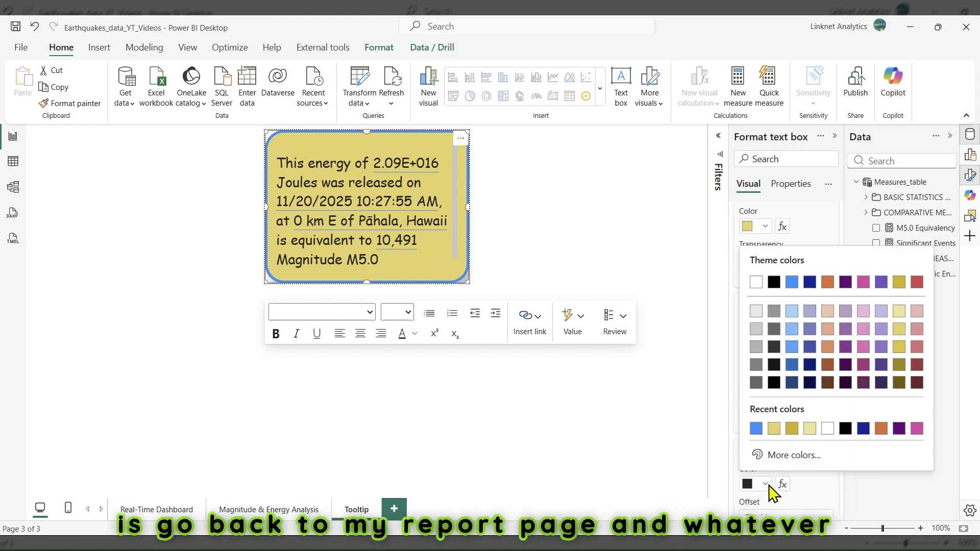
{"action": "left_click", "coordinate": [766, 428]}
{"action": "scroll", "coordinate": [809, 459], "scroll_direction": "down", "scroll_amount": 2}
{"action": "scroll", "coordinate": [812, 460], "scroll_direction": "down", "scroll_amount": 1}
{"action": "left_click", "coordinate": [776, 418]}
{"action": "left_click", "coordinate": [761, 448]}
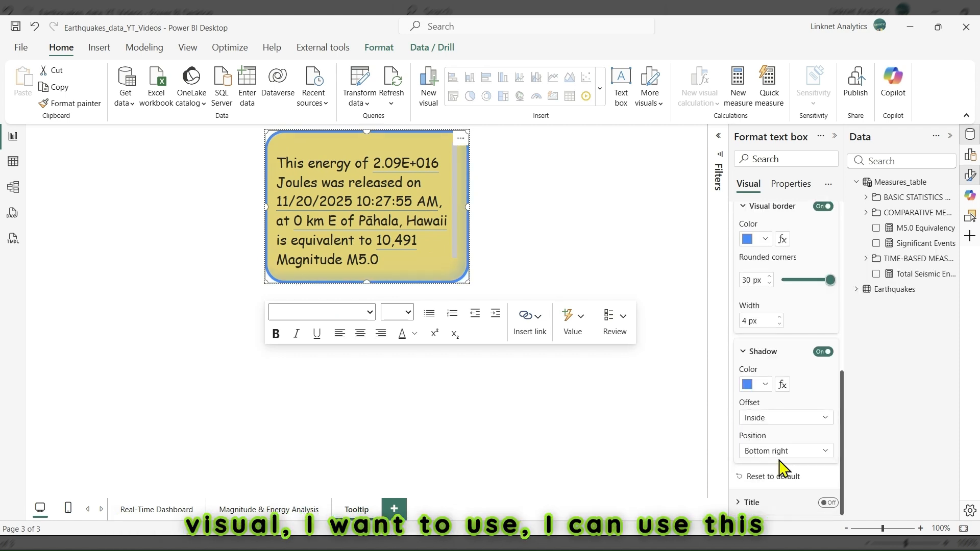
{"action": "left_click", "coordinate": [781, 451]}
{"action": "left_click", "coordinate": [757, 360]}
{"action": "left_click", "coordinate": [554, 266]}
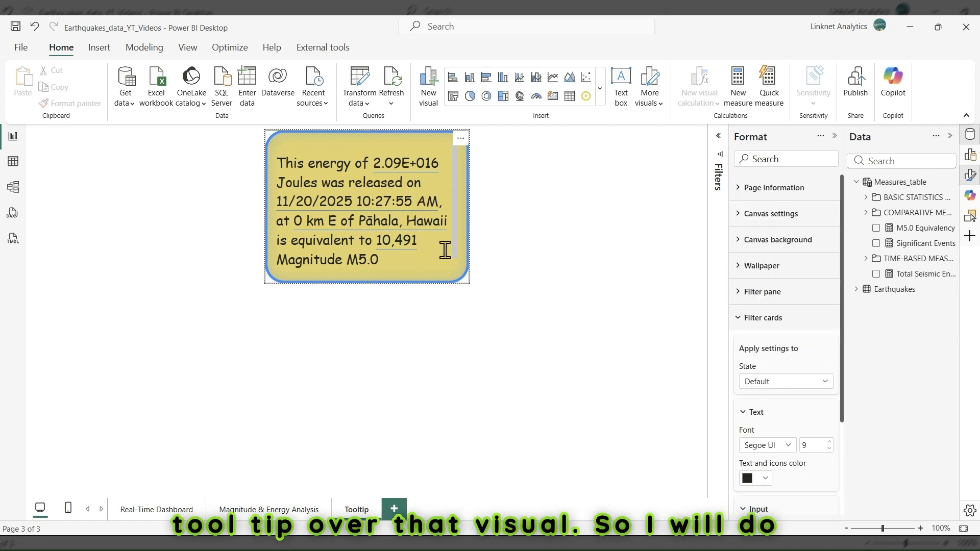
- Reduce the font size of all the text in the text box to 14
{"action": "left_click_drag", "start_coordinate": [419, 262], "coordinate": [274, 132]}
{"action": "scroll", "coordinate": [329, 191], "scroll_direction": "down", "scroll_amount": 1}
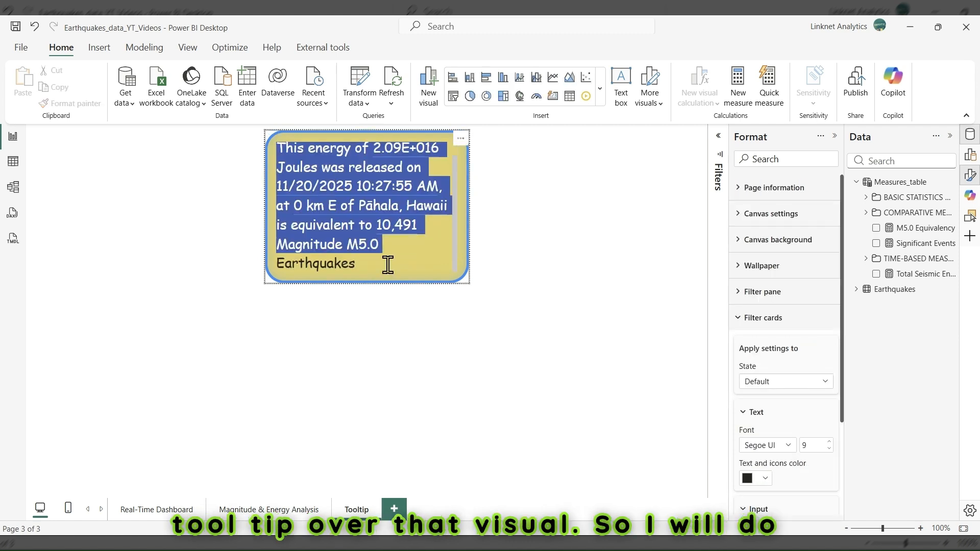
{"action": "left_click_drag", "start_coordinate": [387, 265], "coordinate": [282, 139]}
{"action": "left_click", "coordinate": [293, 144]}
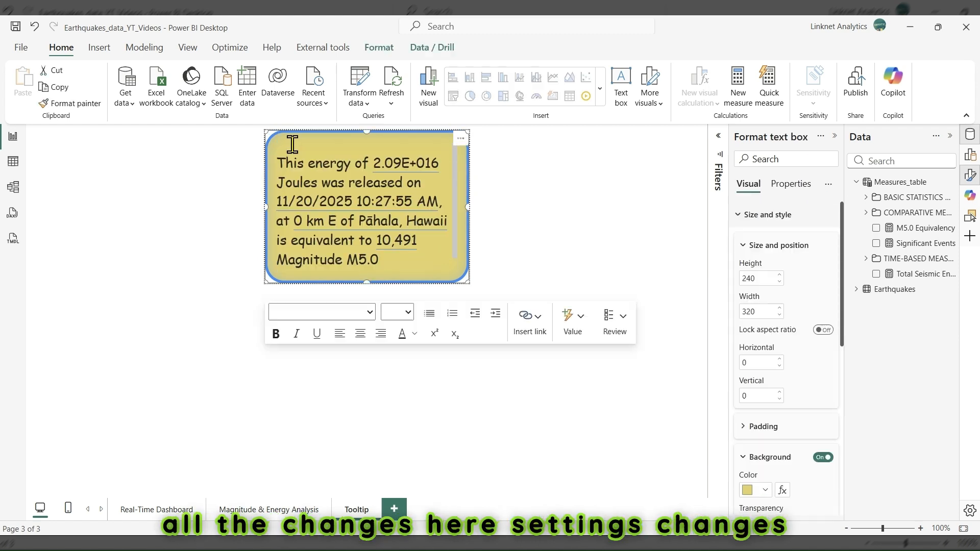
{"action": "scroll", "coordinate": [312, 158], "scroll_direction": "down", "scroll_amount": 1}
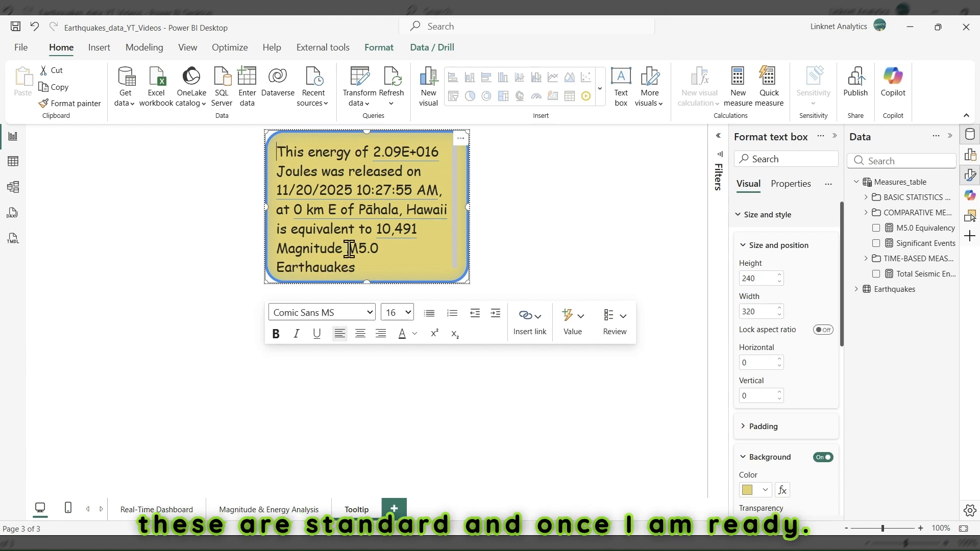
{"action": "left_click", "coordinate": [365, 270]}
{"action": "key", "text": "ctrl+a"}
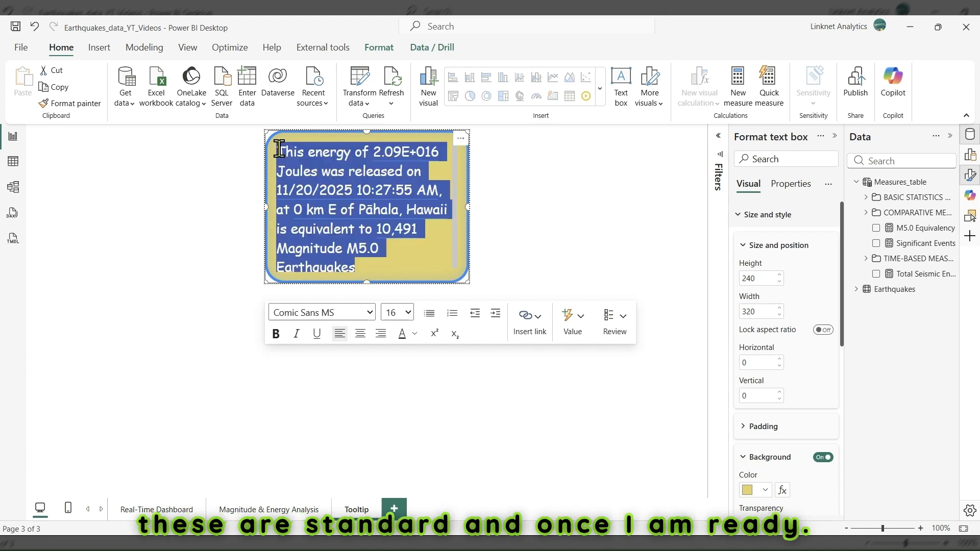
{"action": "key", "text": "ctrl+shift+comma"}
{"action": "left_click", "coordinate": [405, 255]}
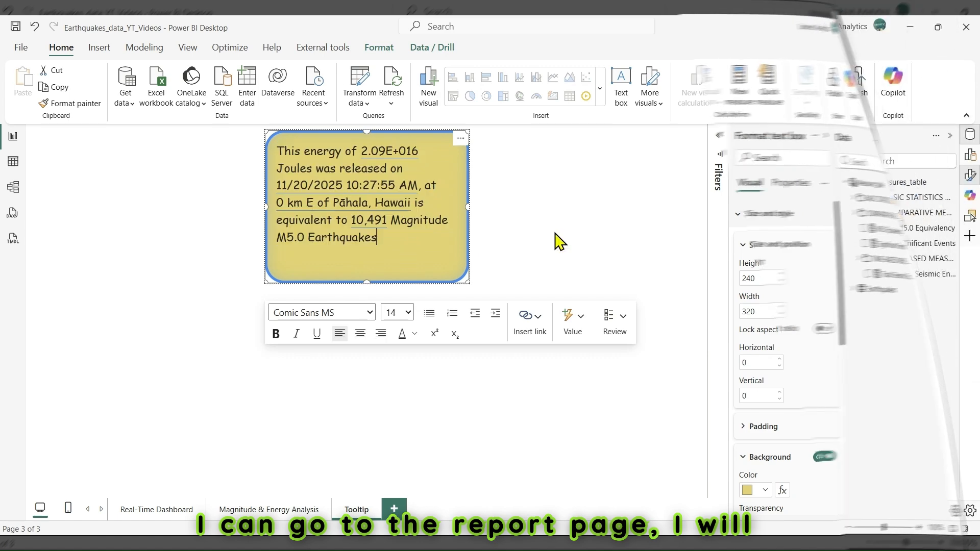
- On the Magnitude & Energy Analysis page, assign the Tooltip page as the report page tooltip of the earthquakes table
{"action": "left_click", "coordinate": [531, 281]}
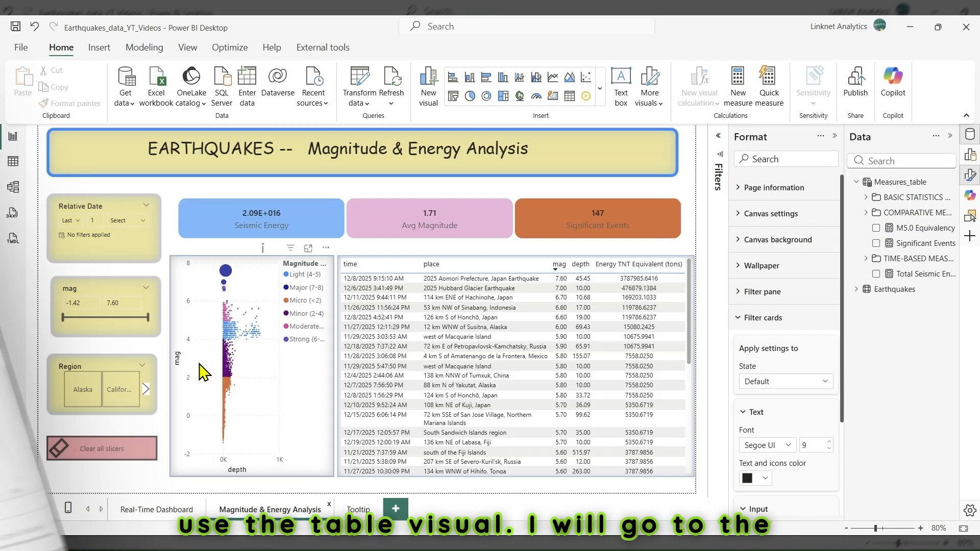
{"action": "left_click", "coordinate": [693, 280]}
{"action": "left_click", "coordinate": [756, 214]}
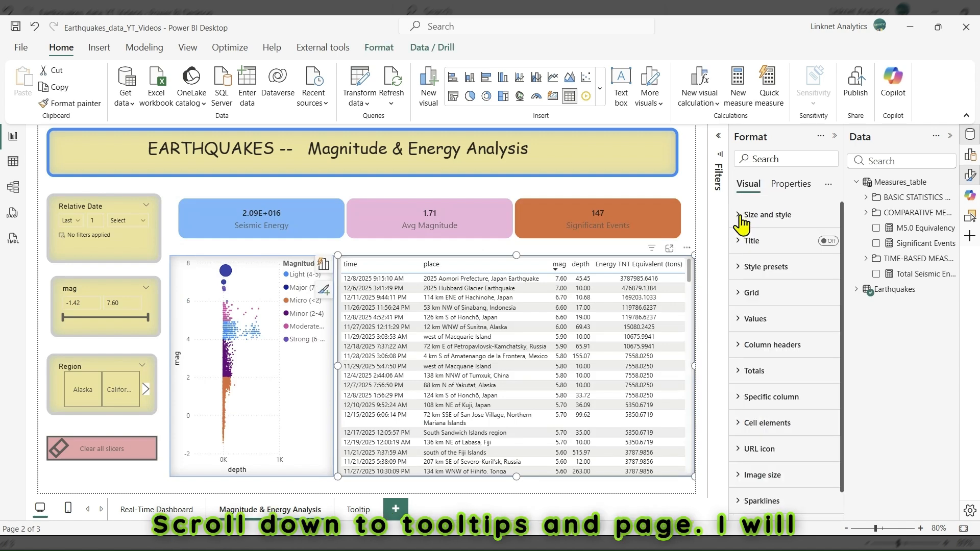
{"action": "left_click", "coordinate": [791, 185]}
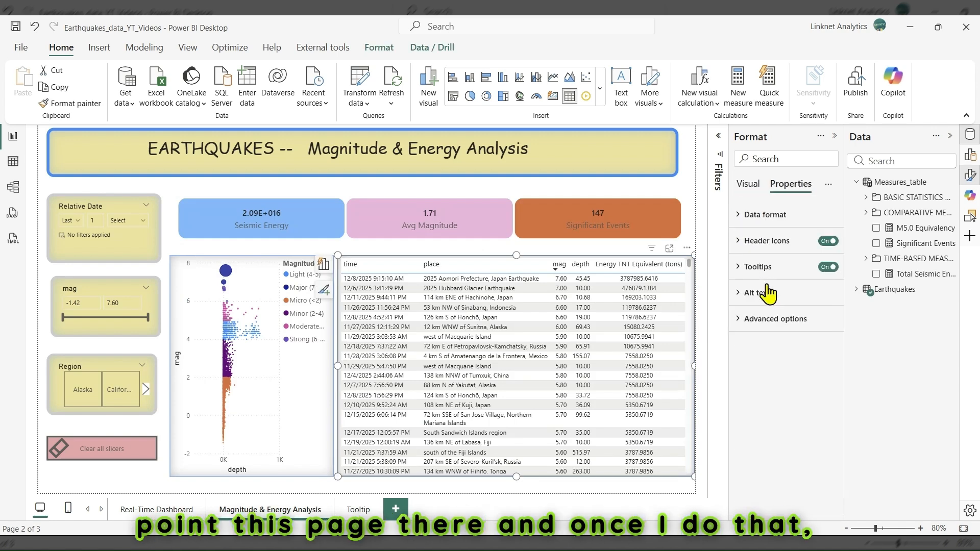
{"action": "left_click", "coordinate": [760, 274]}
{"action": "left_click", "coordinate": [768, 363]}
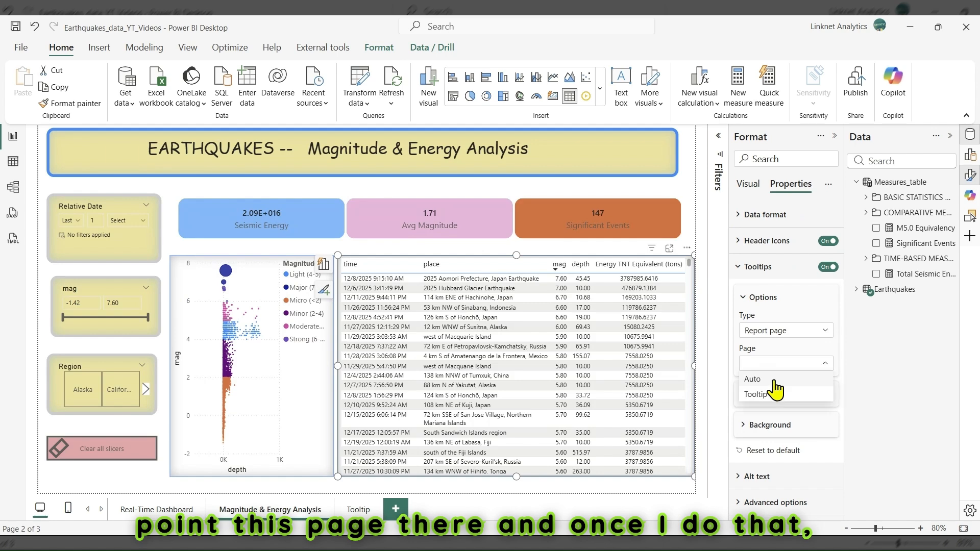
{"action": "left_click", "coordinate": [771, 396]}
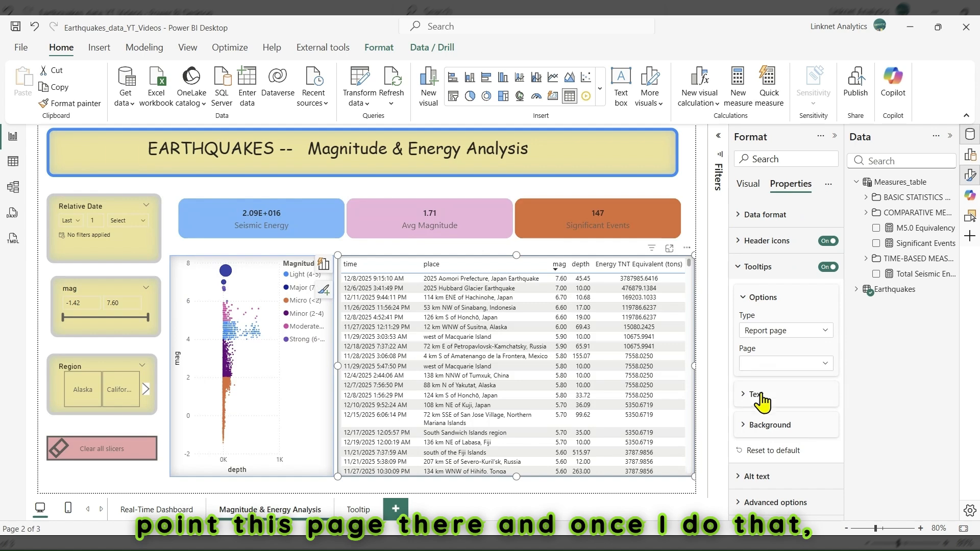
- Collapse the table's tooltip settings, deselect the table, and preview the custom tooltip on its rows
{"action": "left_click", "coordinate": [774, 502]}
{"action": "scroll", "coordinate": [786, 408], "scroll_direction": "up", "scroll_amount": 3}
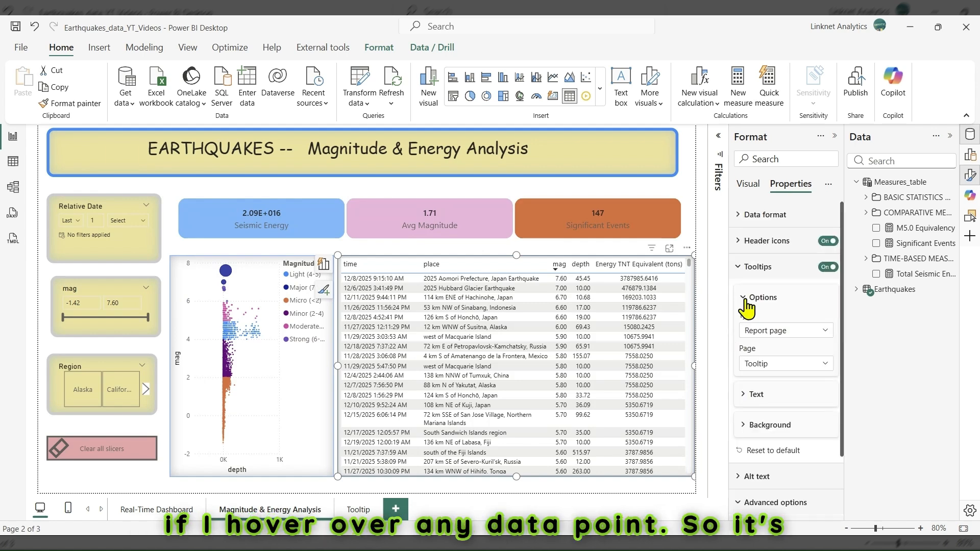
{"action": "left_click", "coordinate": [738, 267]}
{"action": "left_click", "coordinate": [815, 366]}
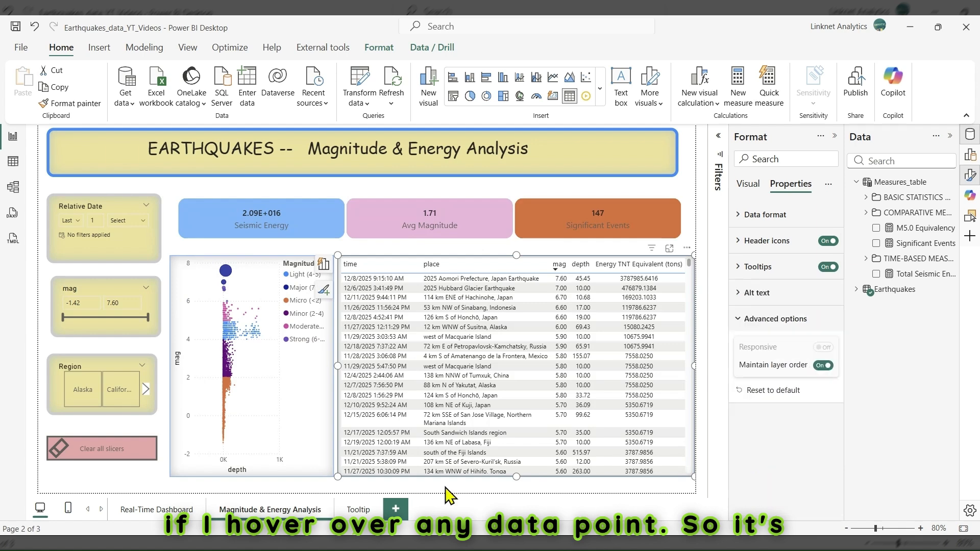
{"action": "left_click", "coordinate": [447, 488]}
{"action": "mouse_move", "coordinate": [417, 282]}
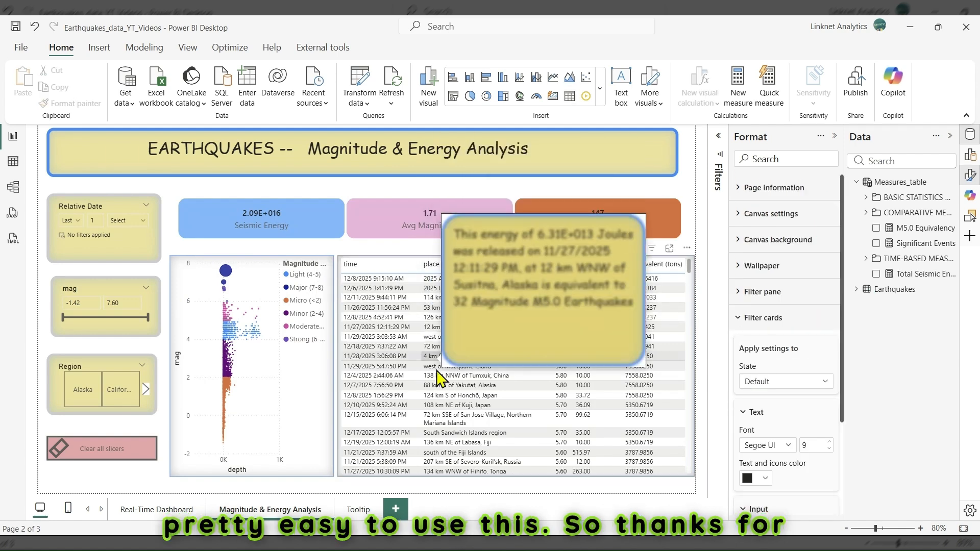